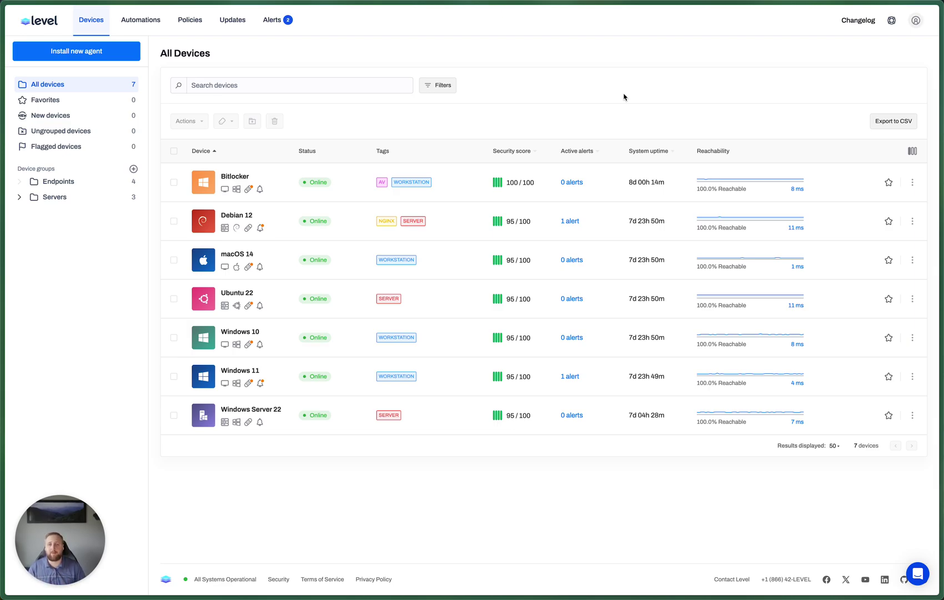
- Add an admin-only account custom field named 'BitLocker Recovery Key'
{"action": "left_click", "coordinate": [916, 20]}
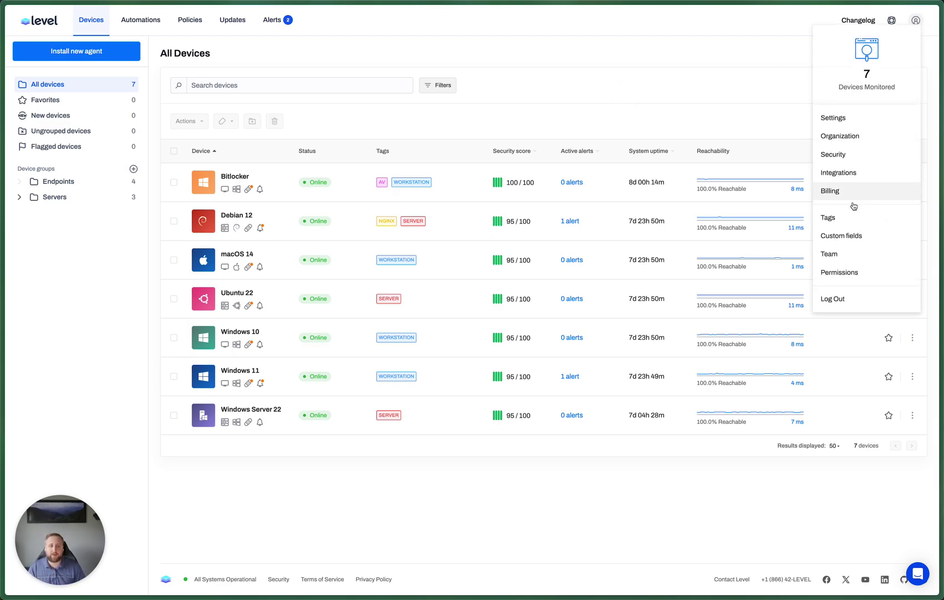
{"action": "left_click", "coordinate": [843, 236]}
{"action": "left_click", "coordinate": [714, 118]}
{"action": "type", "text": "BitLocker Recovery Key"}
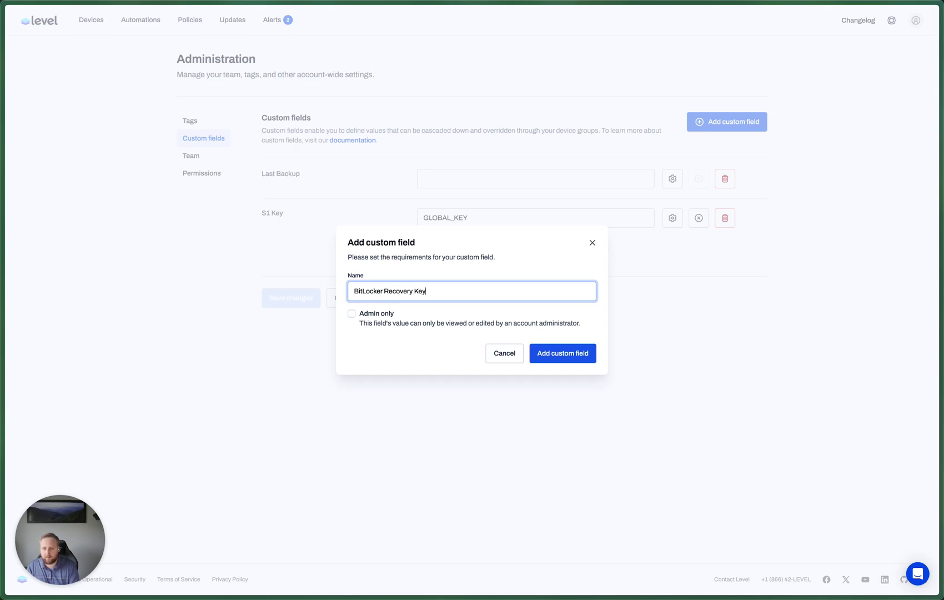
{"action": "key", "text": "Tab"}
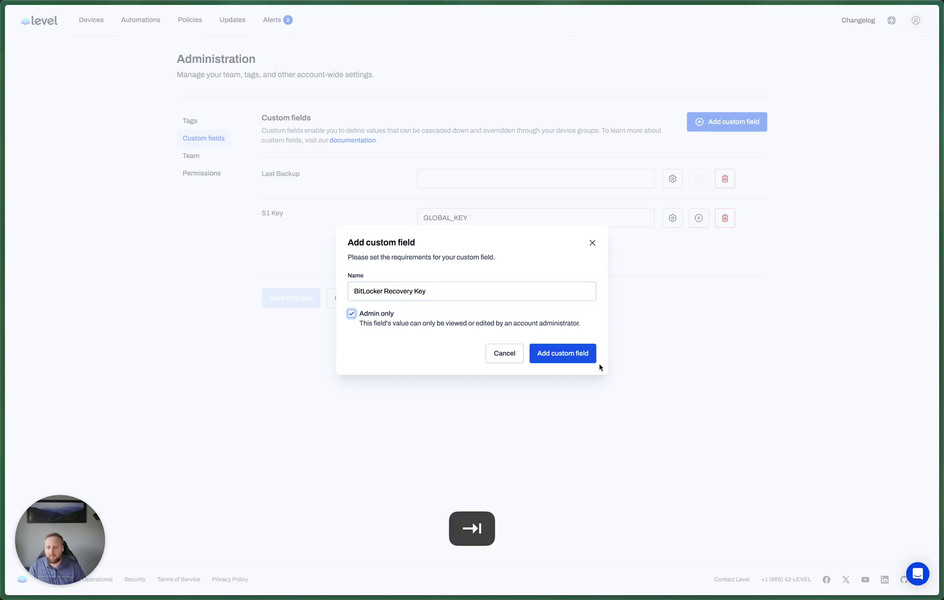
{"action": "left_click", "coordinate": [588, 359]}
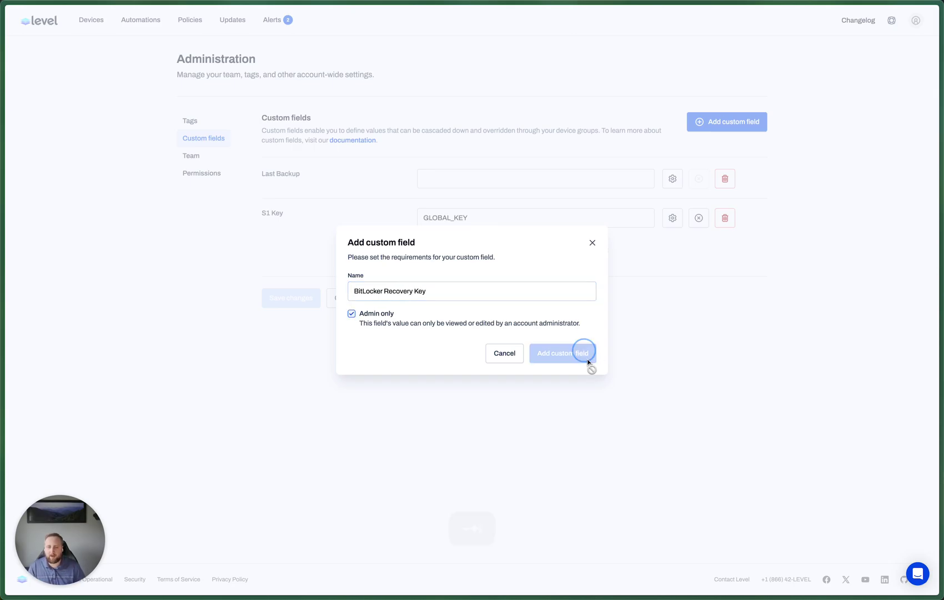
- Create a new automation 'Manage BitLocker Key' from the Security automation group
{"action": "left_click", "coordinate": [139, 31]}
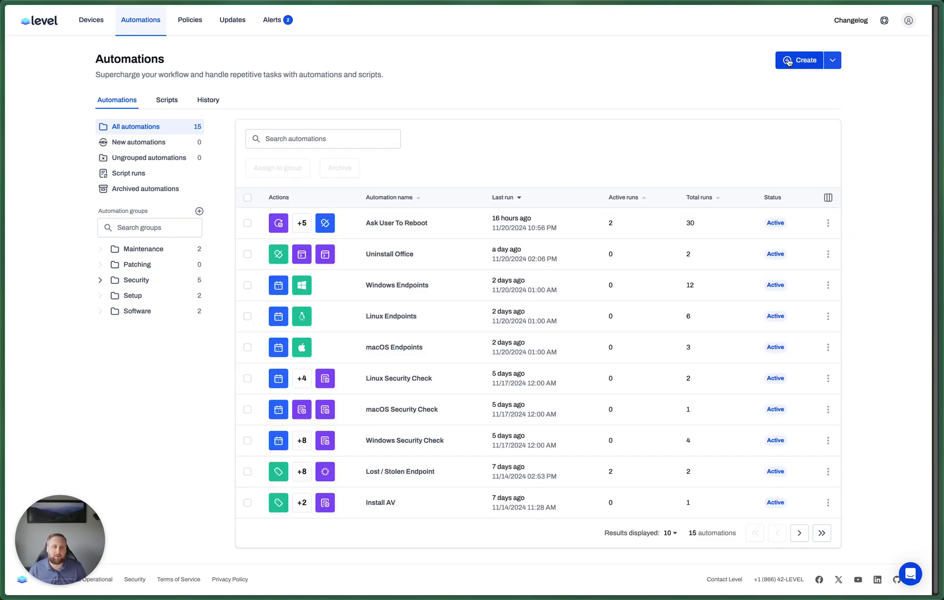
{"action": "left_click", "coordinate": [135, 280]}
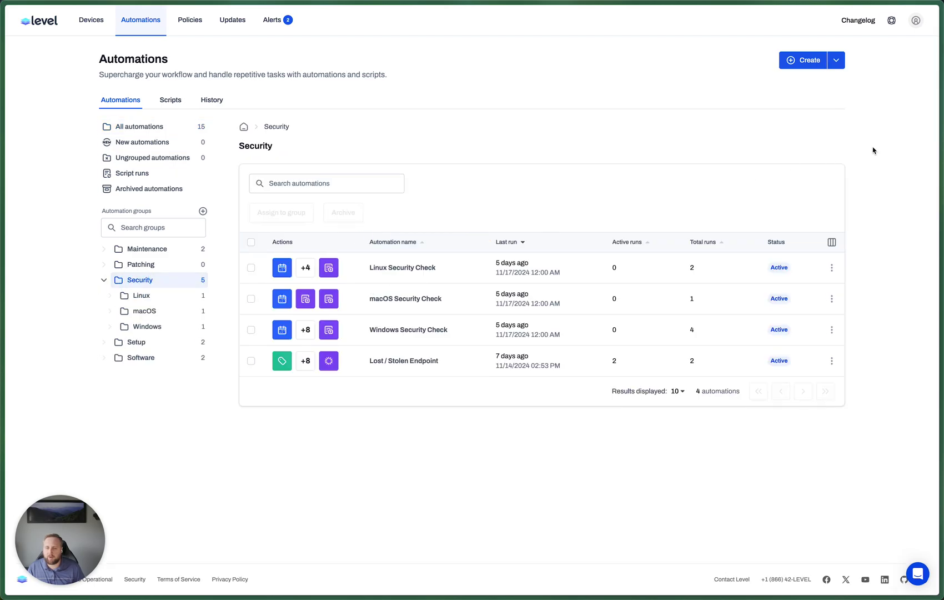
{"action": "left_click", "coordinate": [812, 60]}
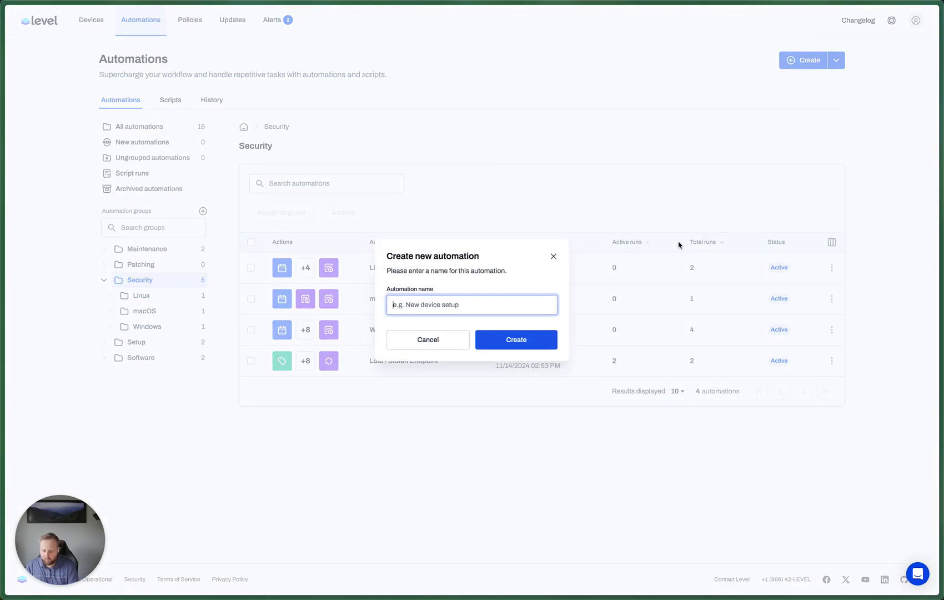
{"action": "type", "text": "Manage"}
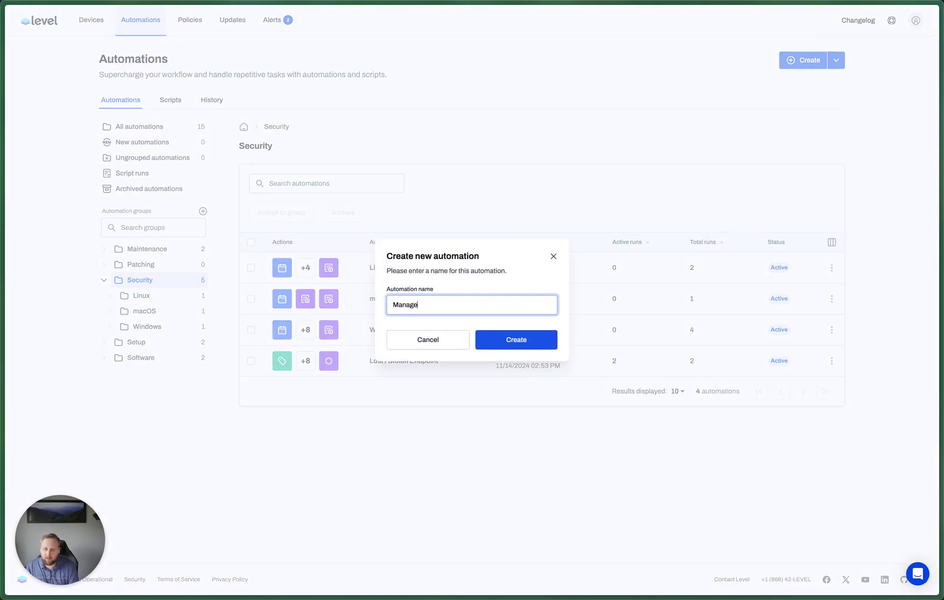
{"action": "type", "text": " BitLocker Key"}
{"action": "key", "text": "Return"}
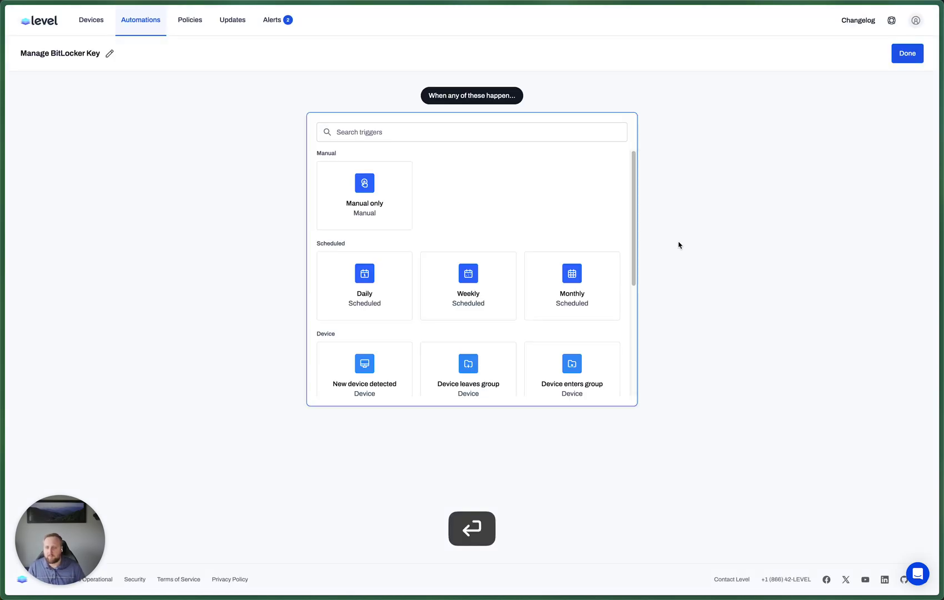
- Give it a Manual only trigger and a Shell step with the pasted BitLocker PowerShell script
{"action": "left_click", "coordinate": [355, 204]}
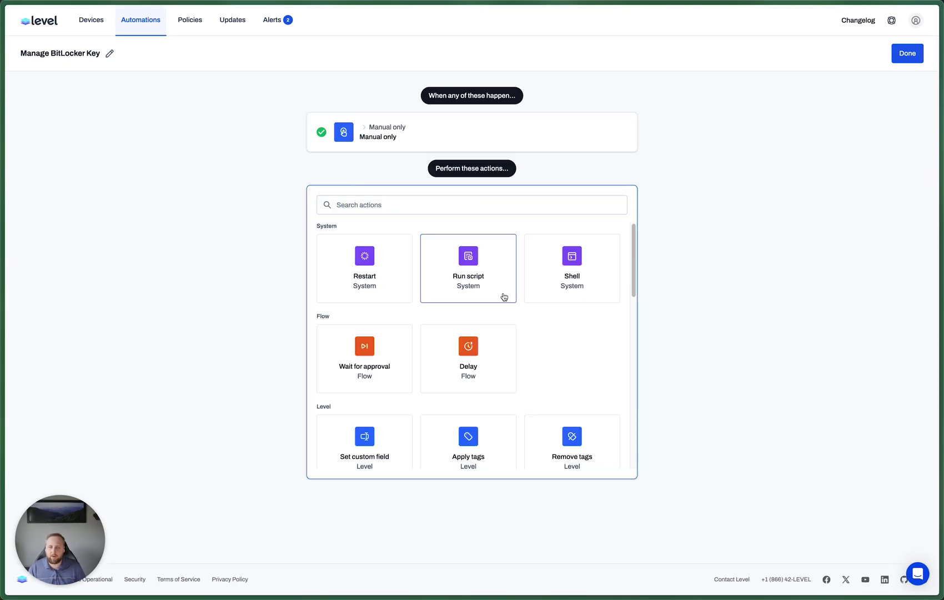
{"action": "left_click", "coordinate": [576, 269]}
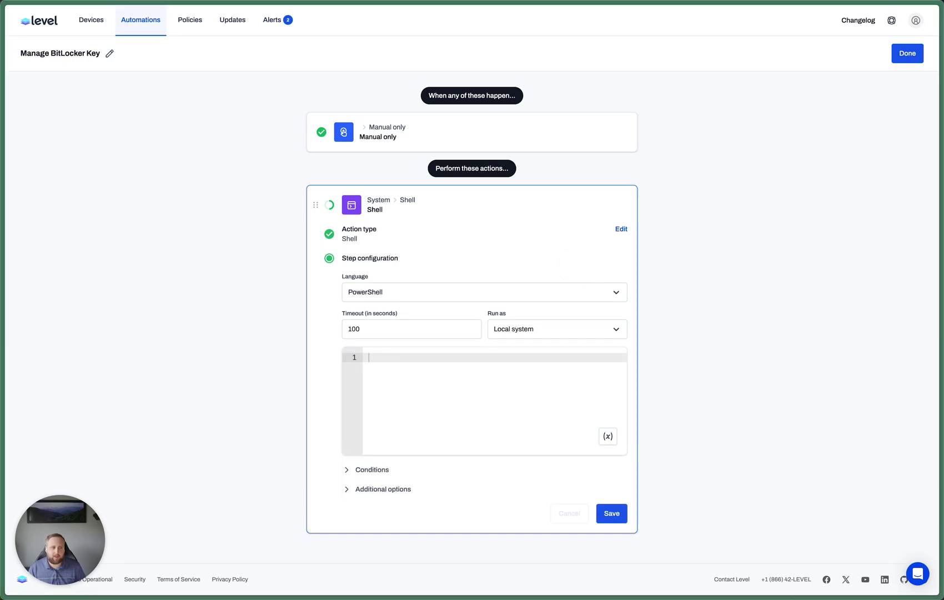
{"action": "key", "text": "super+c"}
{"action": "left_click", "coordinate": [410, 380]}
{"action": "key", "text": "super+v"}
{"action": "key", "text": "super+Left"}
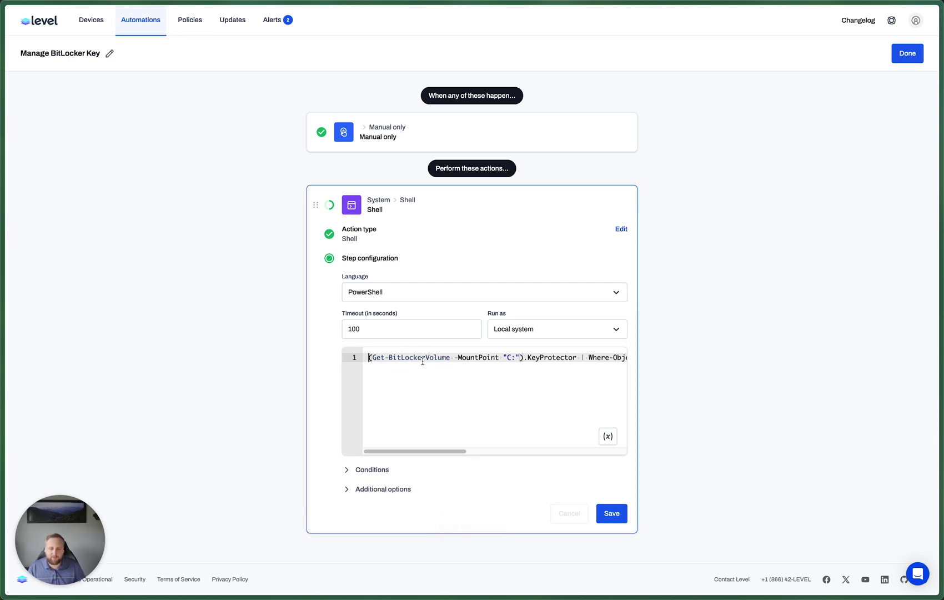
- Store the shell step's output in a new variable named BitLockerRecoveryKey
{"action": "left_click", "coordinate": [386, 490]}
{"action": "scroll", "coordinate": [364, 411], "scroll_direction": "down", "scroll_amount": 3}
{"action": "left_click", "coordinate": [373, 431]}
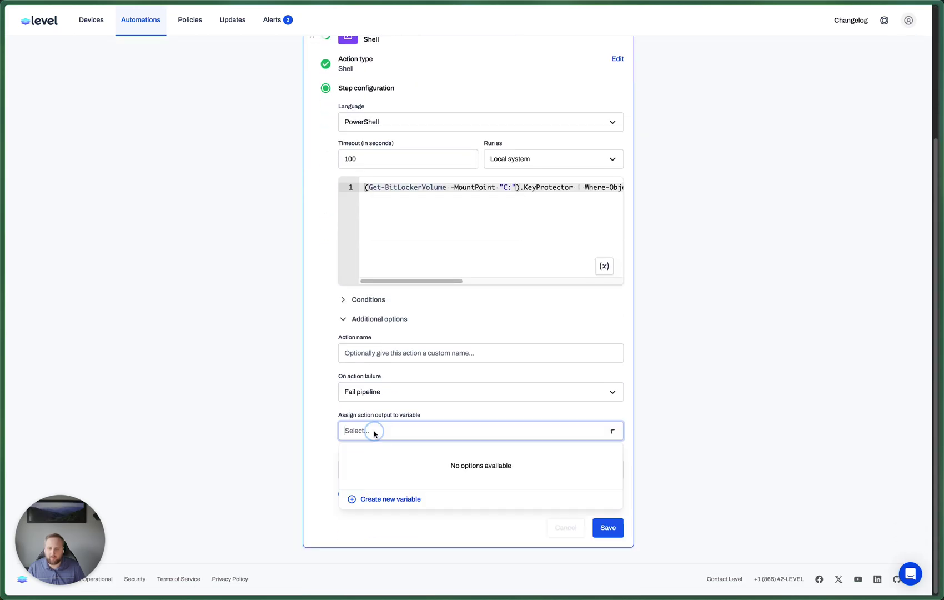
{"action": "left_click", "coordinate": [381, 505]}
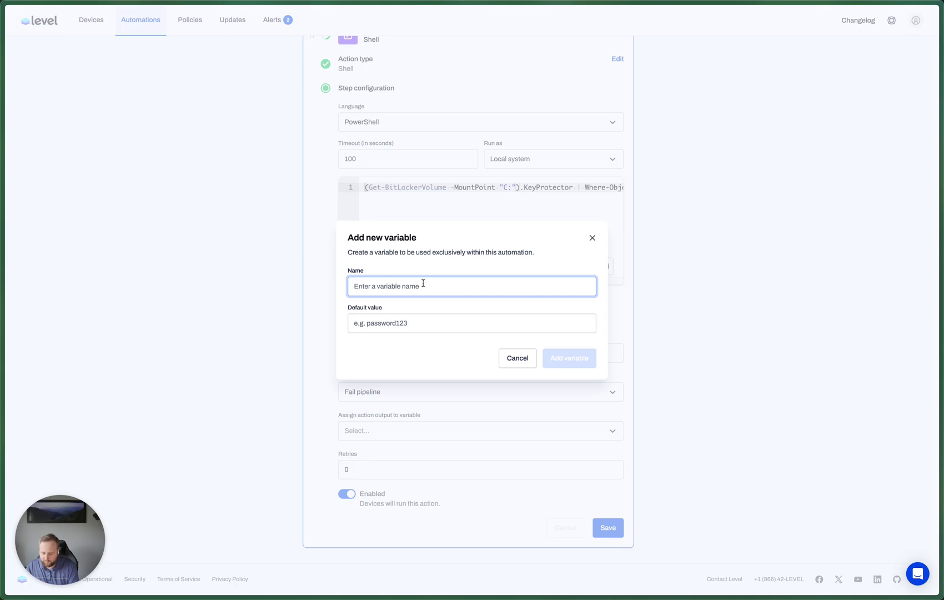
{"action": "type", "text": "BitLocker"}
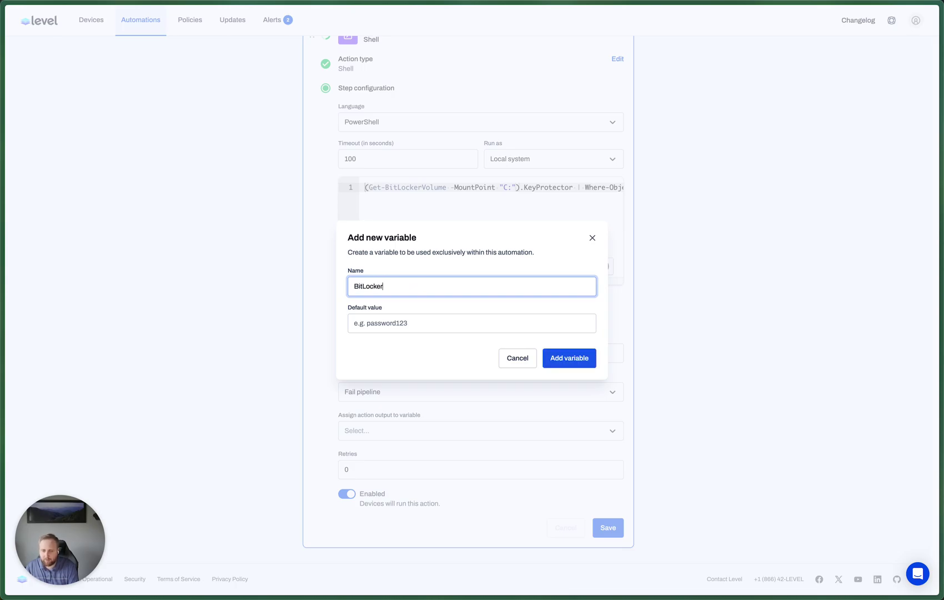
{"action": "type", "text": "RecoveryKey"}
{"action": "key", "text": "Return"}
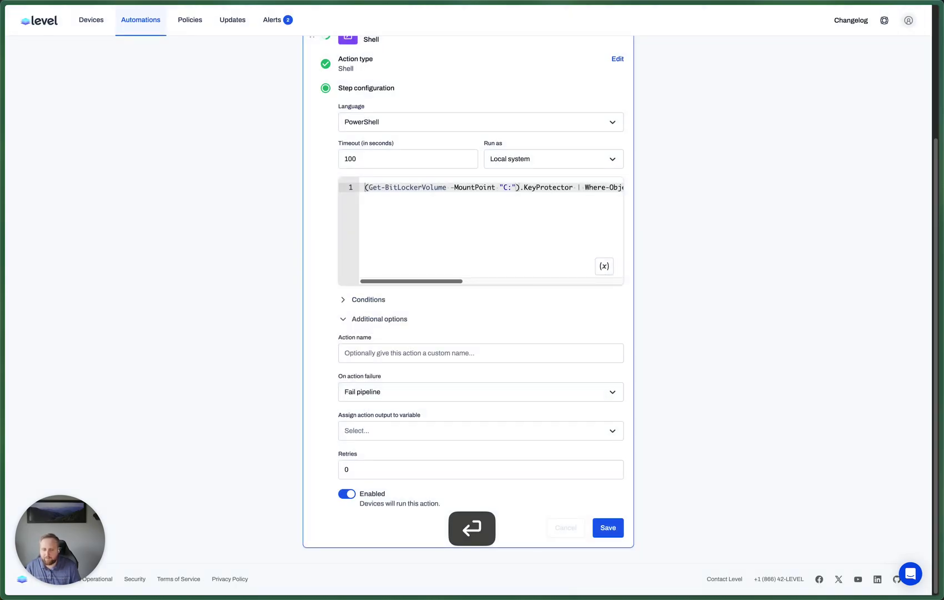
{"action": "left_click", "coordinate": [373, 437]}
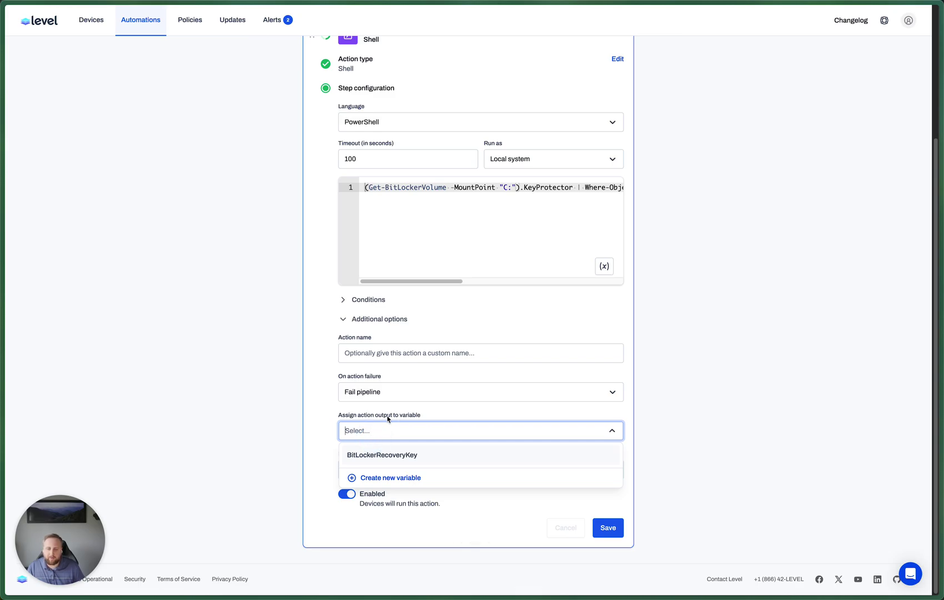
{"action": "left_click", "coordinate": [390, 455]}
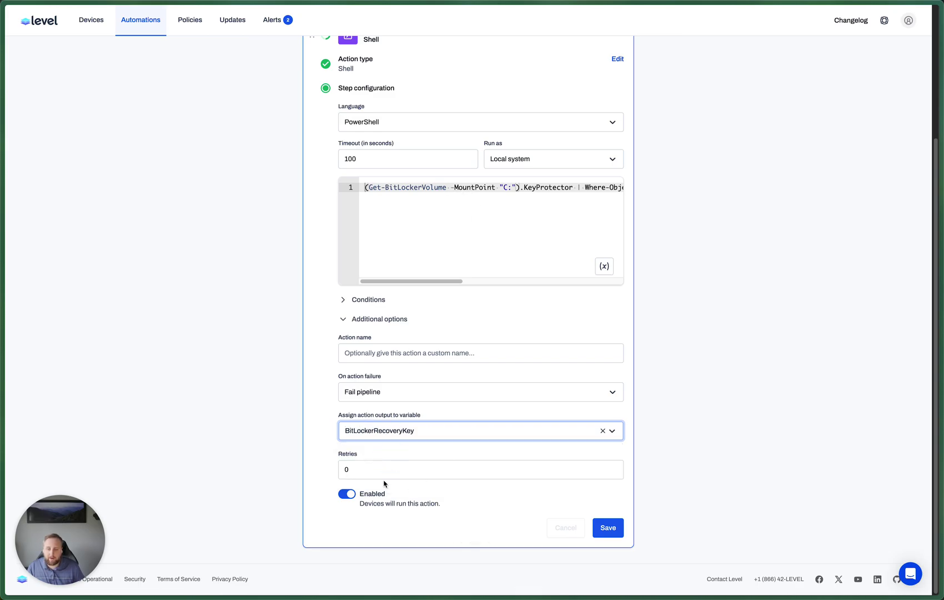
- Name the shell step 'Get BitLocker Recovery Key' and save it
{"action": "left_click", "coordinate": [371, 354]}
{"action": "type", "text": "Get BitLocker R"}
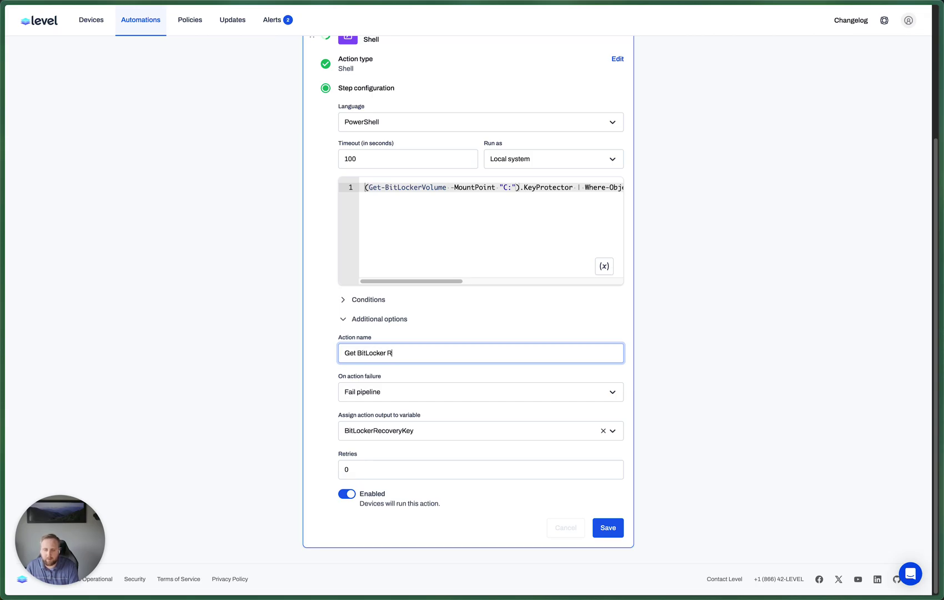
{"action": "type", "text": "ecovery Key"}
{"action": "key", "text": "Return"}
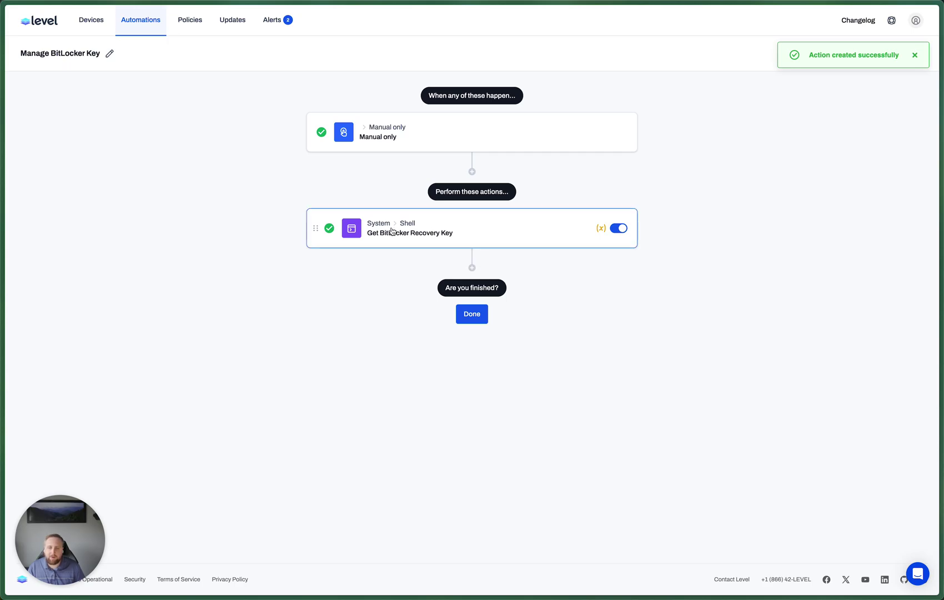
- Add a Set custom field step filling BitLocker Recovery Key from BitLockerRecoveryKey, then finish editing
{"action": "left_click", "coordinate": [472, 267]}
{"action": "scroll", "coordinate": [533, 371], "scroll_direction": "down", "scroll_amount": 3}
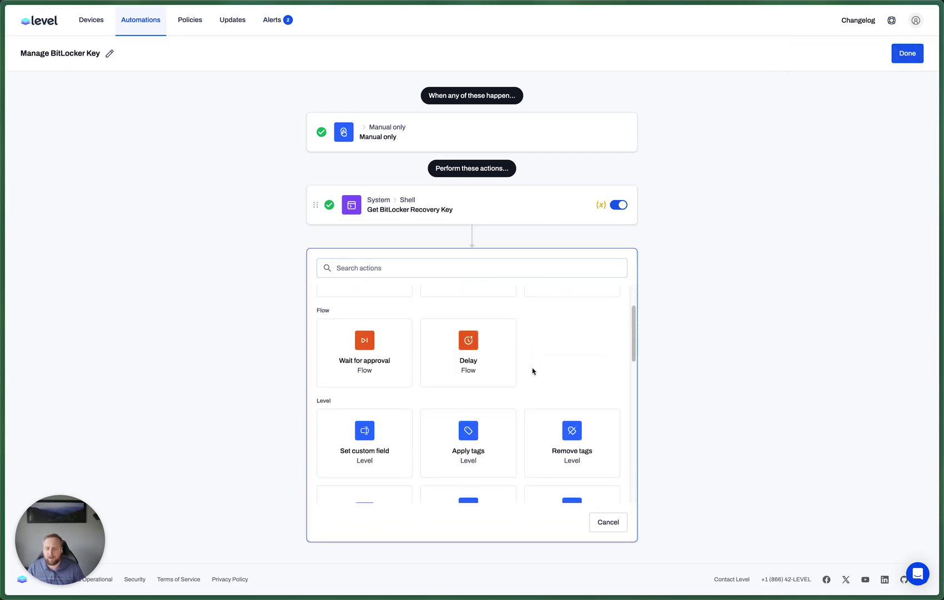
{"action": "left_click", "coordinate": [382, 415]}
{"action": "left_click", "coordinate": [407, 357]}
{"action": "left_click", "coordinate": [394, 418]}
{"action": "left_click", "coordinate": [389, 393]}
{"action": "left_click", "coordinate": [382, 419]}
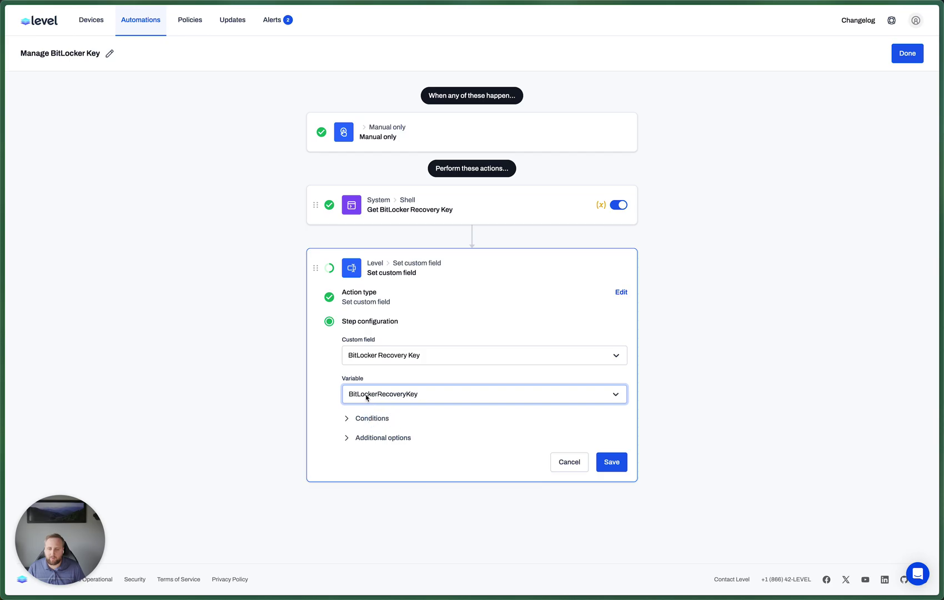
{"action": "left_click", "coordinate": [610, 466]}
{"action": "left_click", "coordinate": [478, 384]}
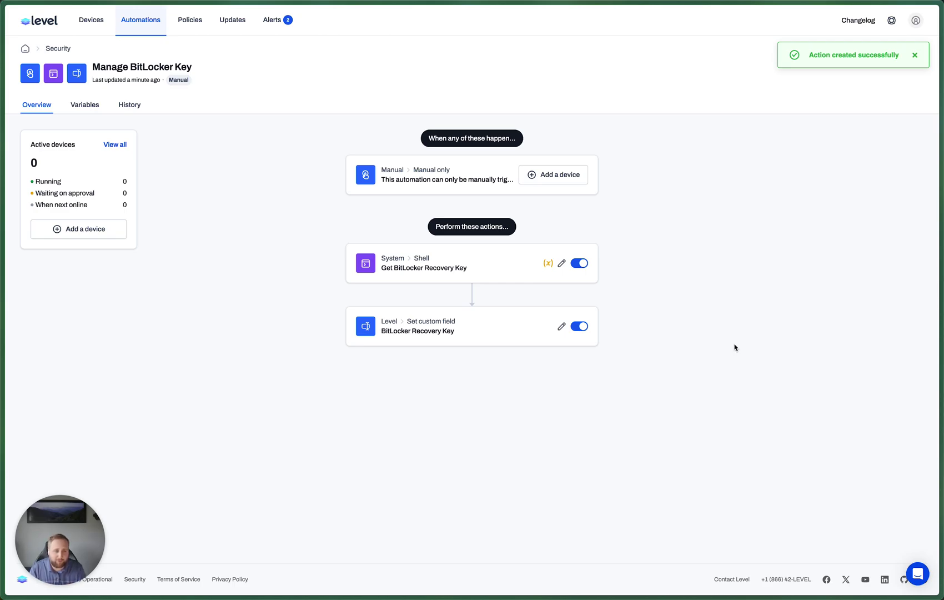
- Run the automation manually on the Bitlocker endpoint found by searching 'bitl'
{"action": "left_click", "coordinate": [725, 151]}
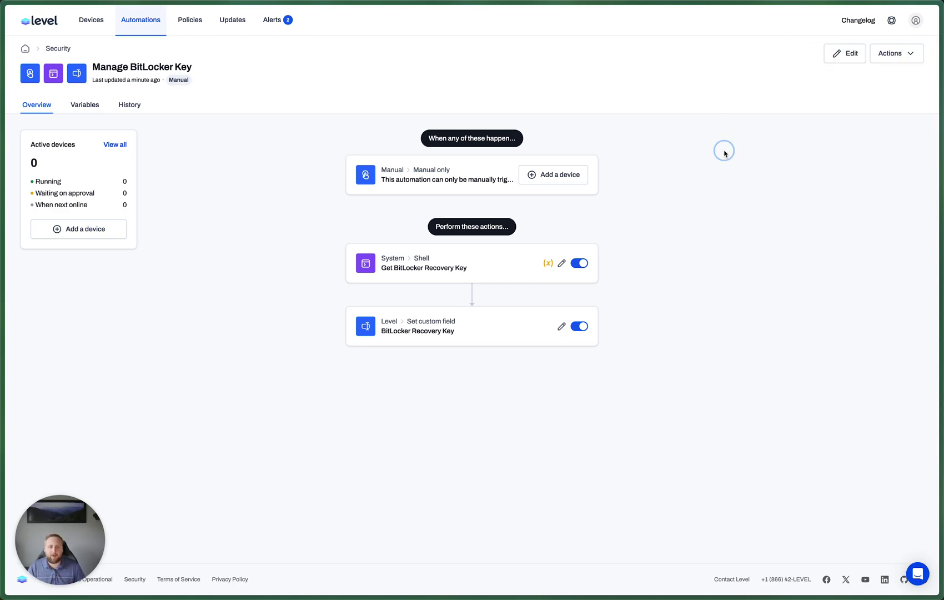
{"action": "left_click", "coordinate": [556, 176]}
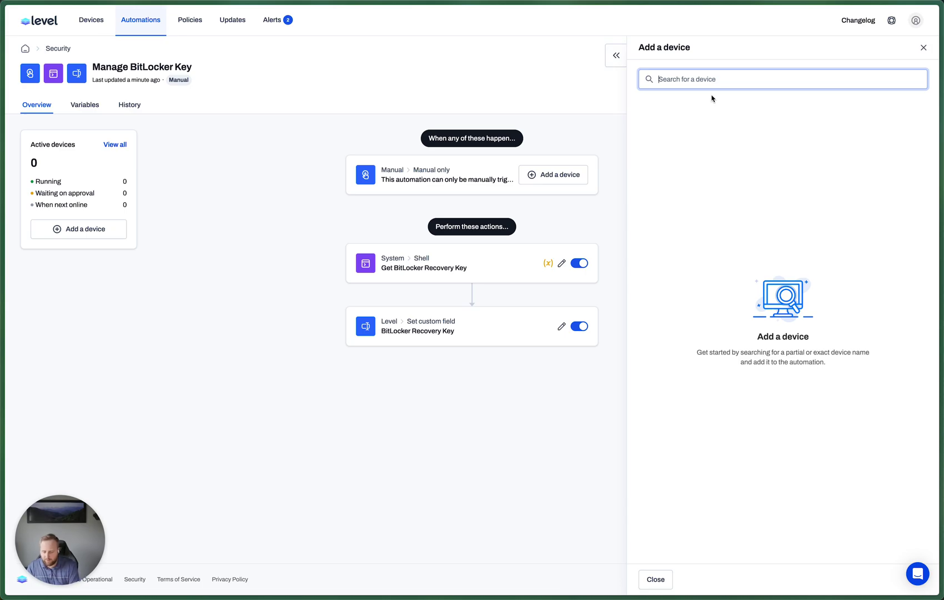
{"action": "type", "text": "bitl"}
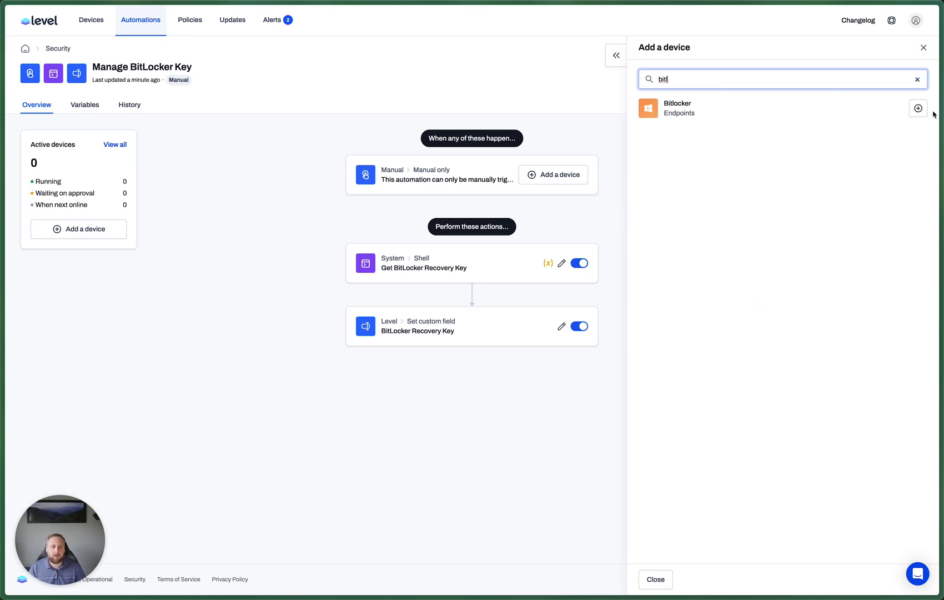
{"action": "left_click", "coordinate": [919, 109]}
{"action": "left_click", "coordinate": [746, 217]}
- Inspect the Bitlocker run details and each step's output, including the retrieved recovery key
{"action": "left_click", "coordinate": [611, 175]}
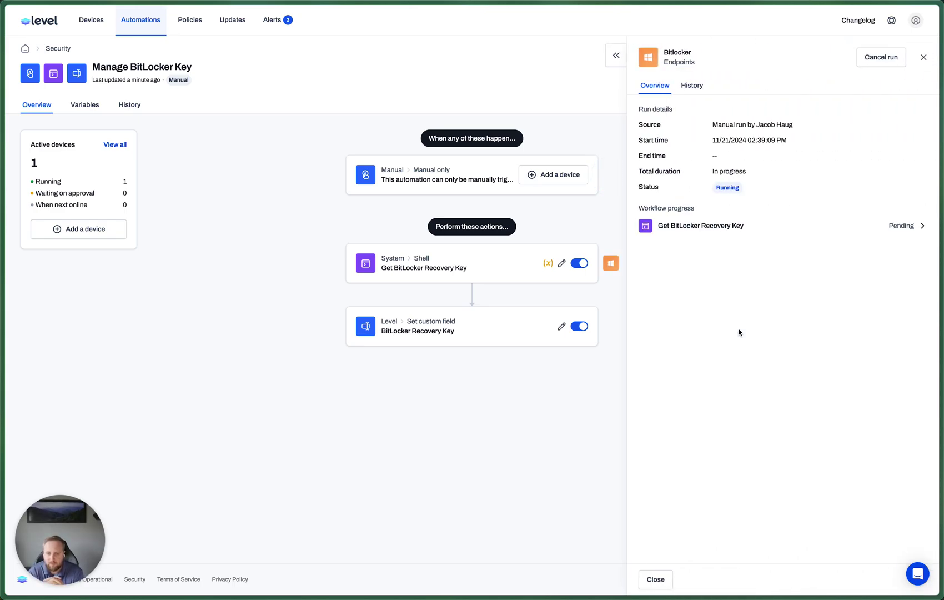
{"action": "left_click", "coordinate": [718, 229]}
{"action": "left_click_drag", "start_coordinate": [674, 285], "coordinate": [785, 285]}
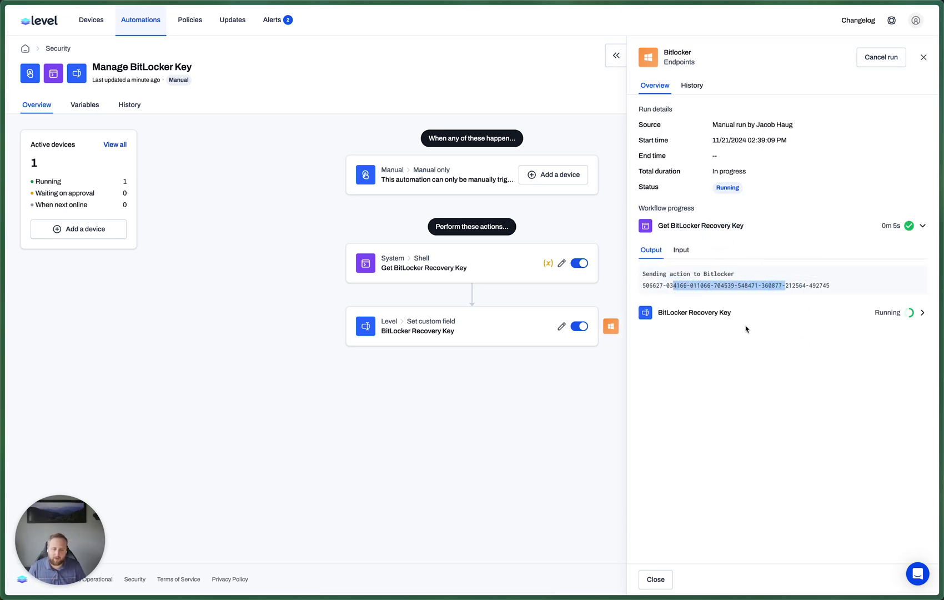
{"action": "left_click", "coordinate": [715, 314]}
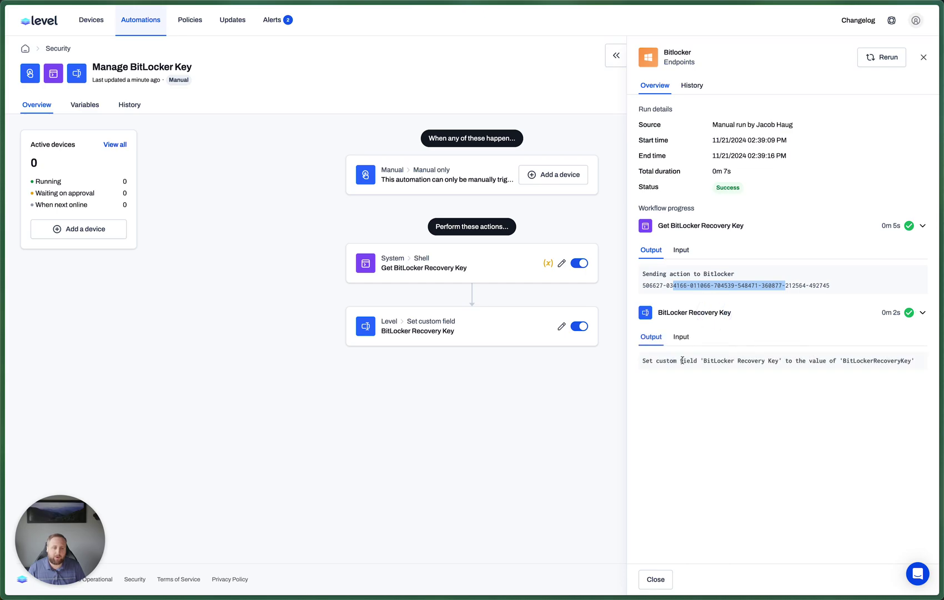
{"action": "left_click", "coordinate": [707, 313]}
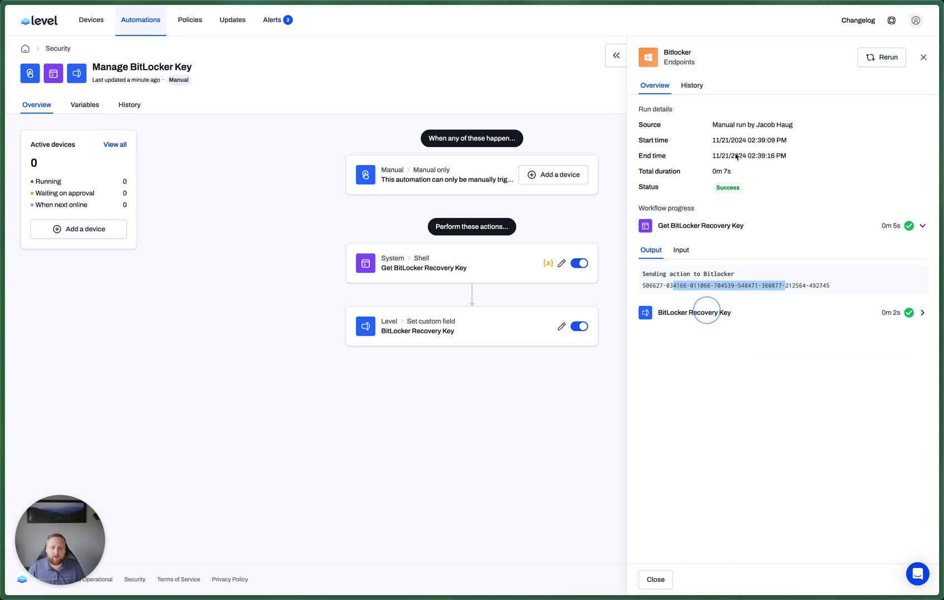
- Copy the Bitlocker device's BitLocker Recovery Key value from its Custom fields tab
{"action": "left_click", "coordinate": [682, 53]}
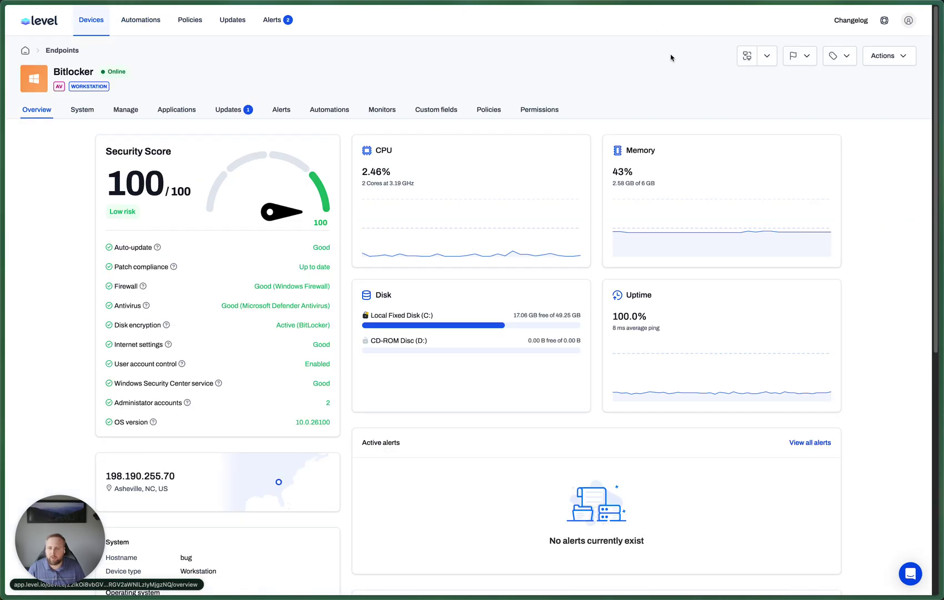
{"action": "left_click", "coordinate": [425, 116]}
{"action": "left_click", "coordinate": [179, 182]}
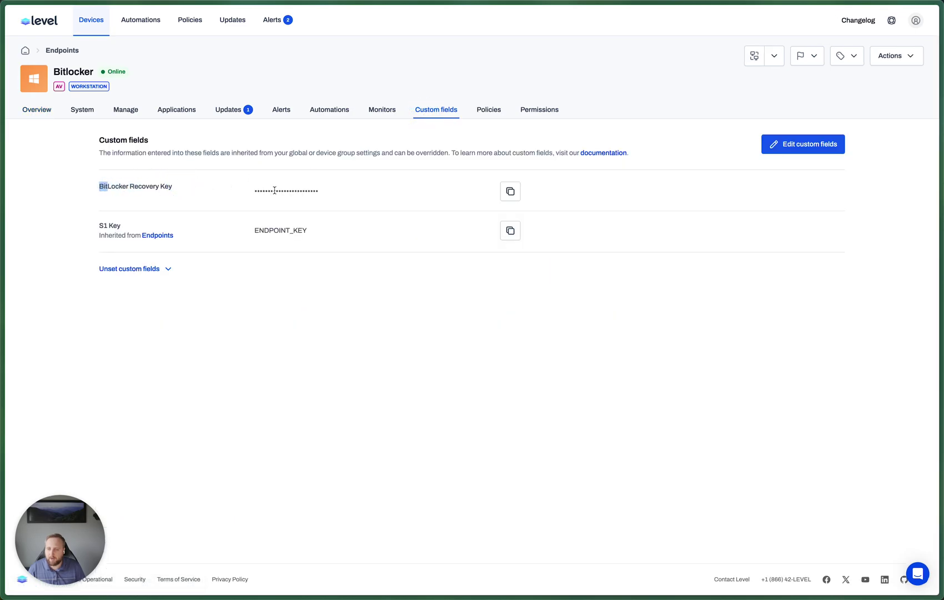
{"action": "left_click_drag", "start_coordinate": [253, 192], "coordinate": [325, 186]}
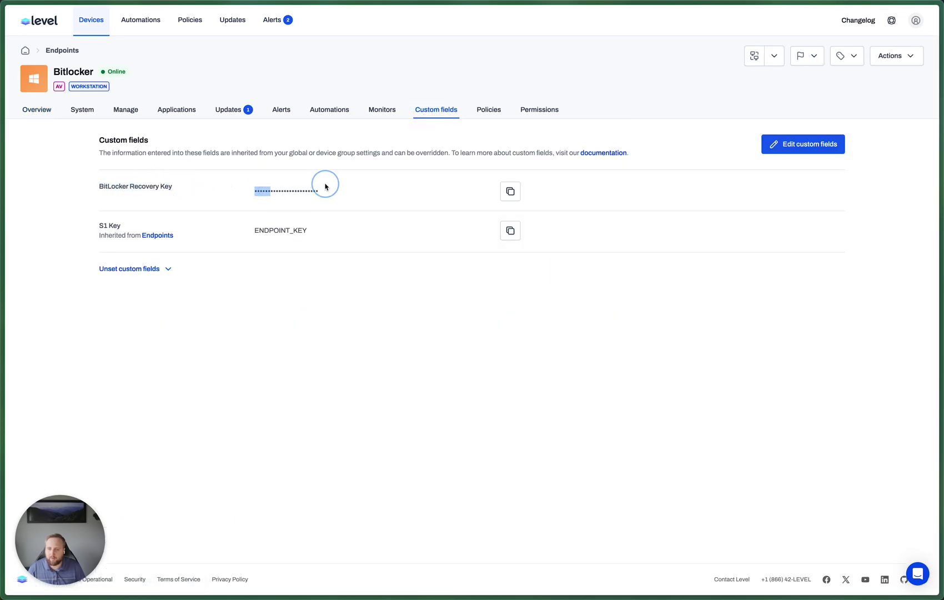
{"action": "left_click", "coordinate": [514, 194]}
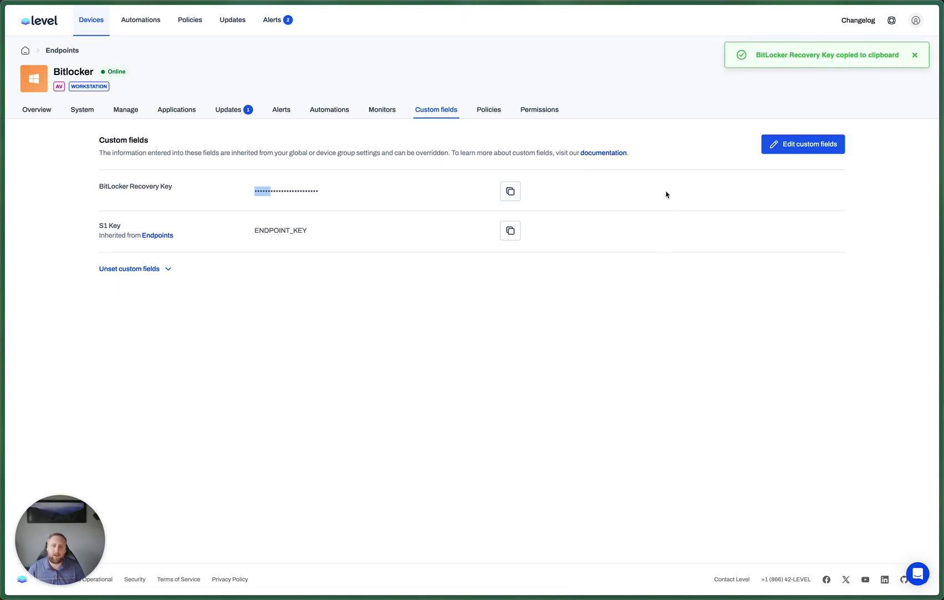
{"action": "left_click", "coordinate": [665, 162]}
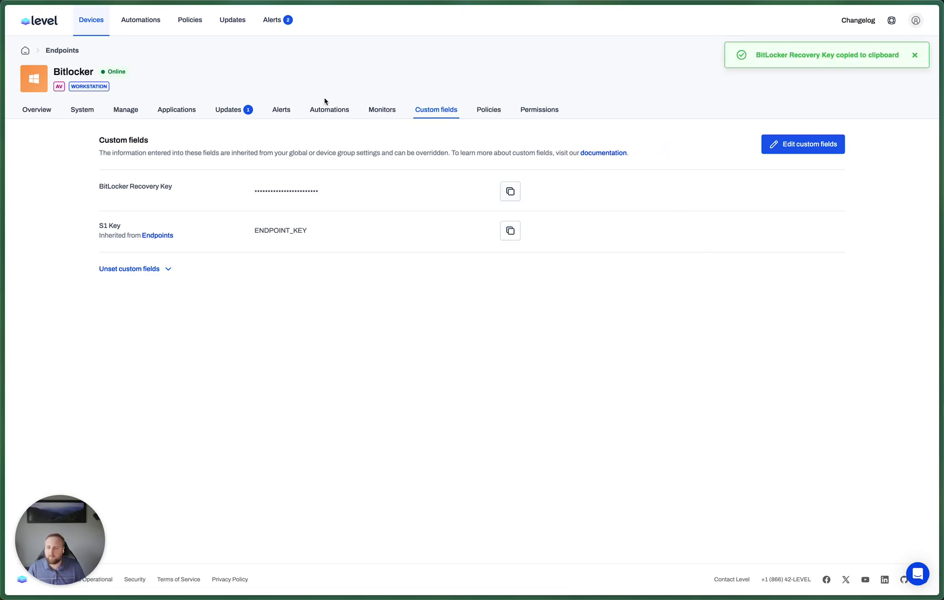
- Open Manage BitLocker Key from the Automations list
{"action": "left_click", "coordinate": [142, 22]}
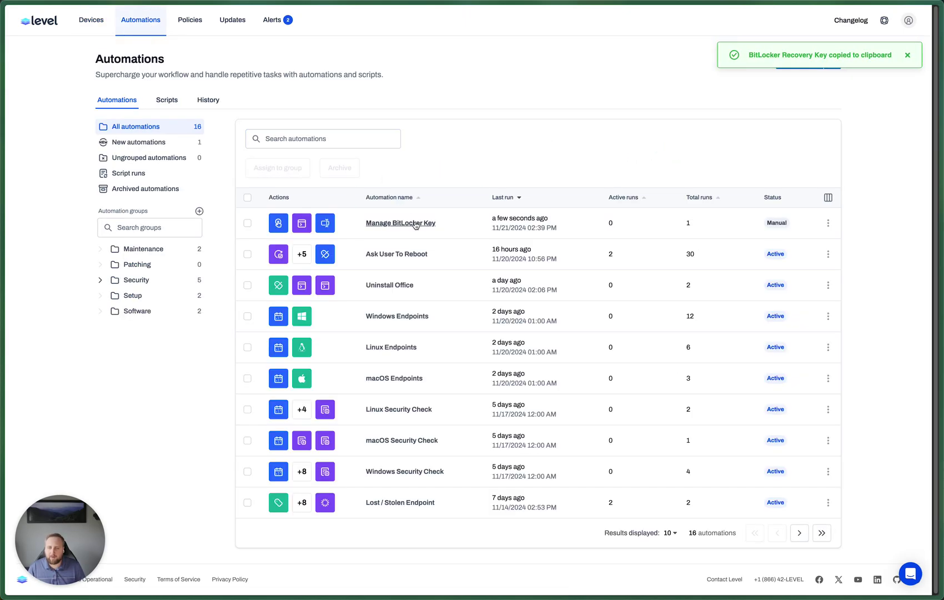
{"action": "left_click", "coordinate": [415, 224]}
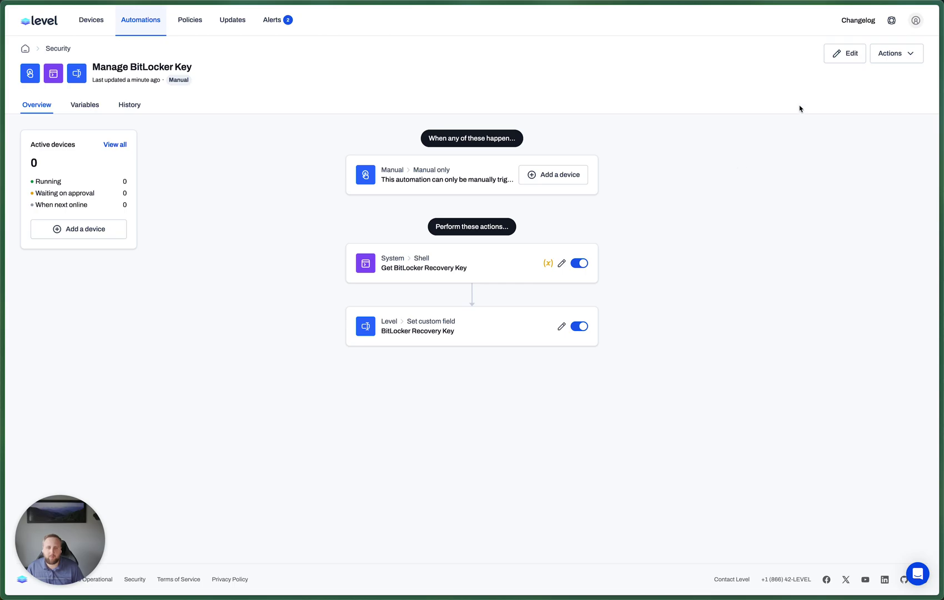
- Insert a Run script step between the two actions and start creating a new script
{"action": "left_click", "coordinate": [839, 60]}
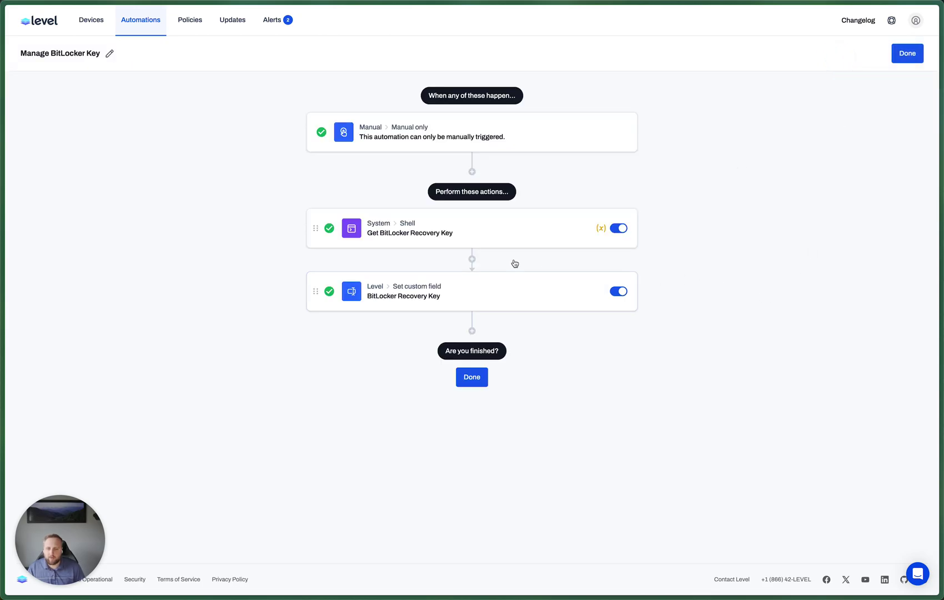
{"action": "left_click", "coordinate": [472, 260]}
{"action": "left_click", "coordinate": [477, 336]}
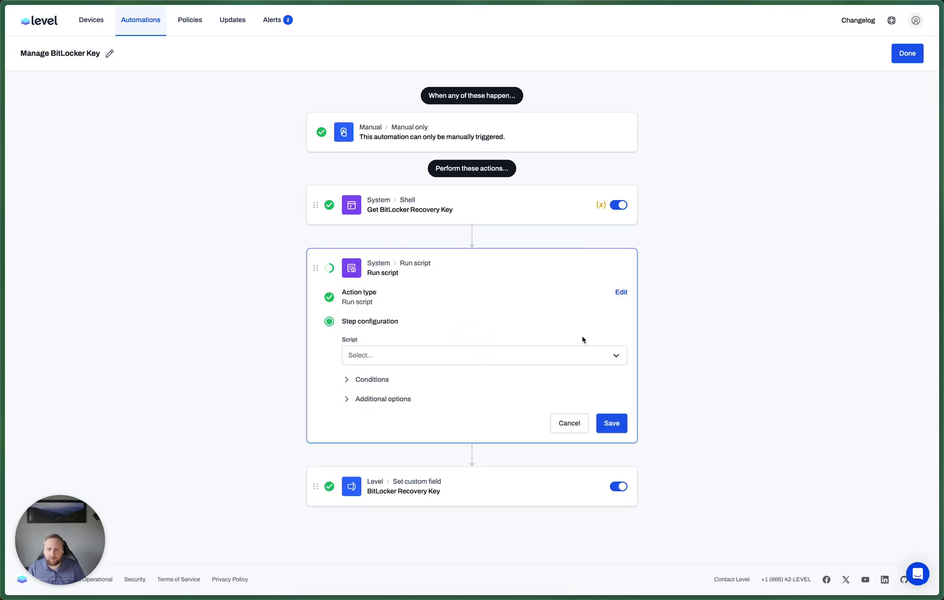
{"action": "left_click", "coordinate": [537, 362]}
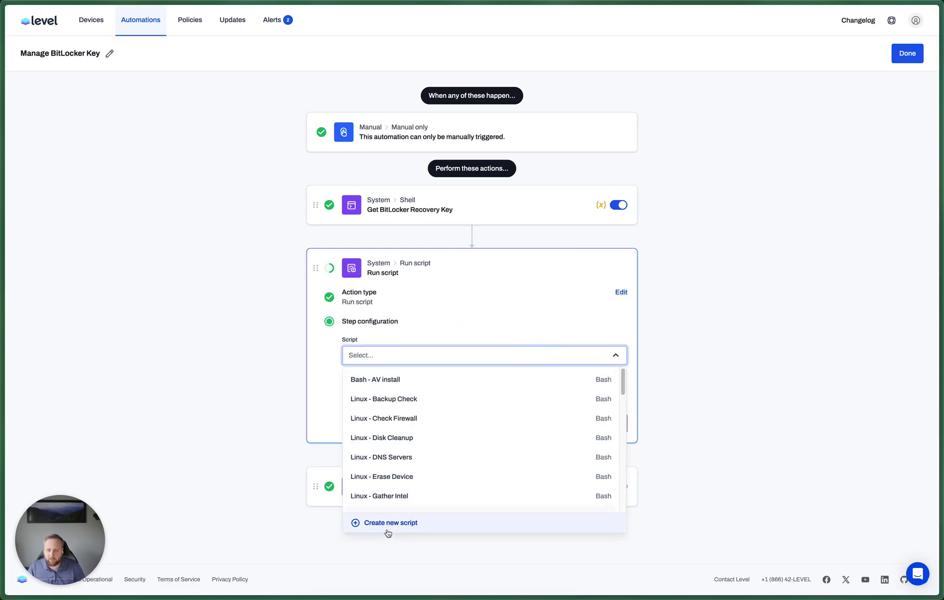
{"action": "left_click", "coordinate": [388, 531]}
- Name the script 'Enable/Rotates BitLocker Recovery key', set timeout 200, and paste its PowerShell code
{"action": "left_click", "coordinate": [635, 93]}
{"action": "type", "text": "Enable"}
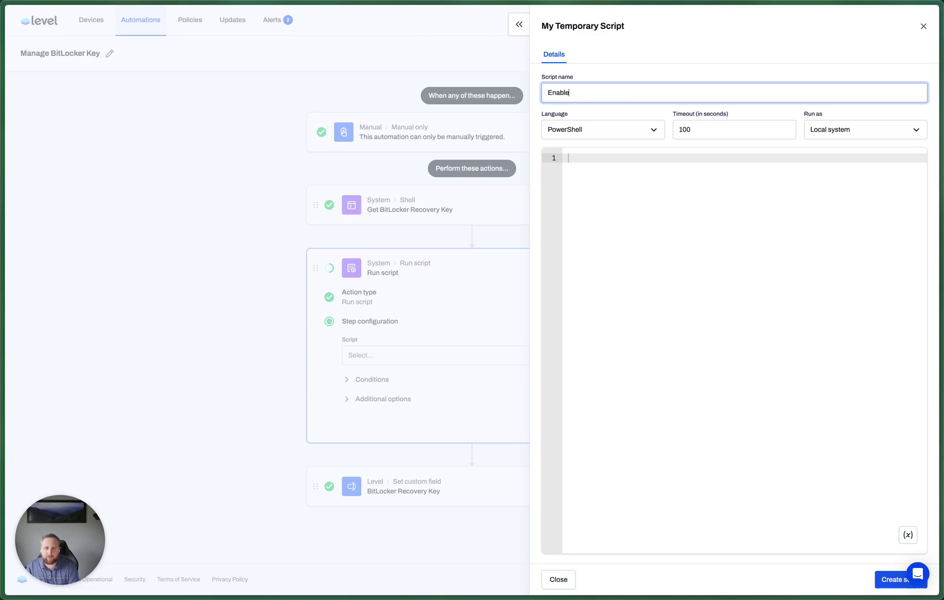
{"action": "type", "text": "/Rotates BitLocker Recovery key"}
{"action": "left_click", "coordinate": [704, 128]}
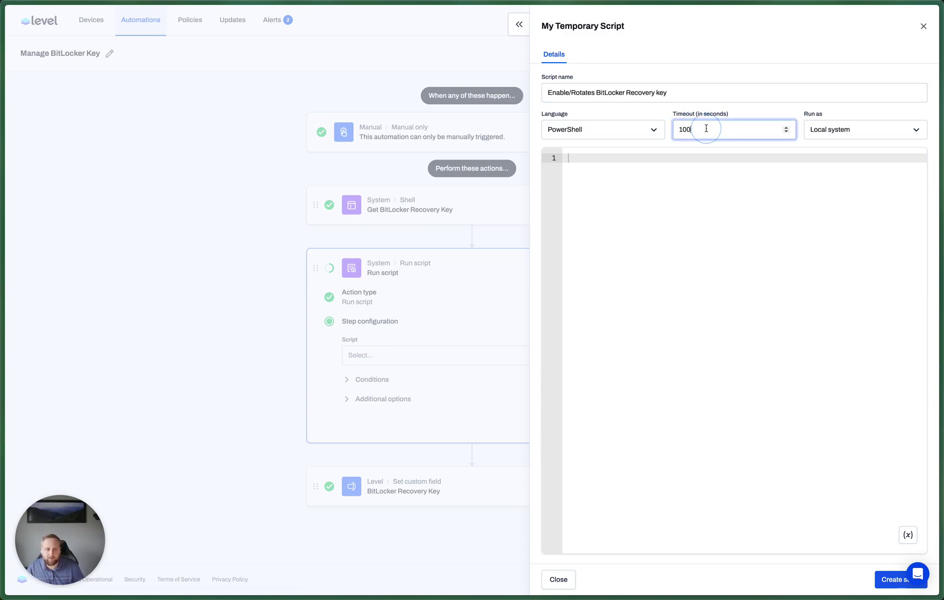
{"action": "key", "text": "super+a"}
{"action": "type", "text": "2"}
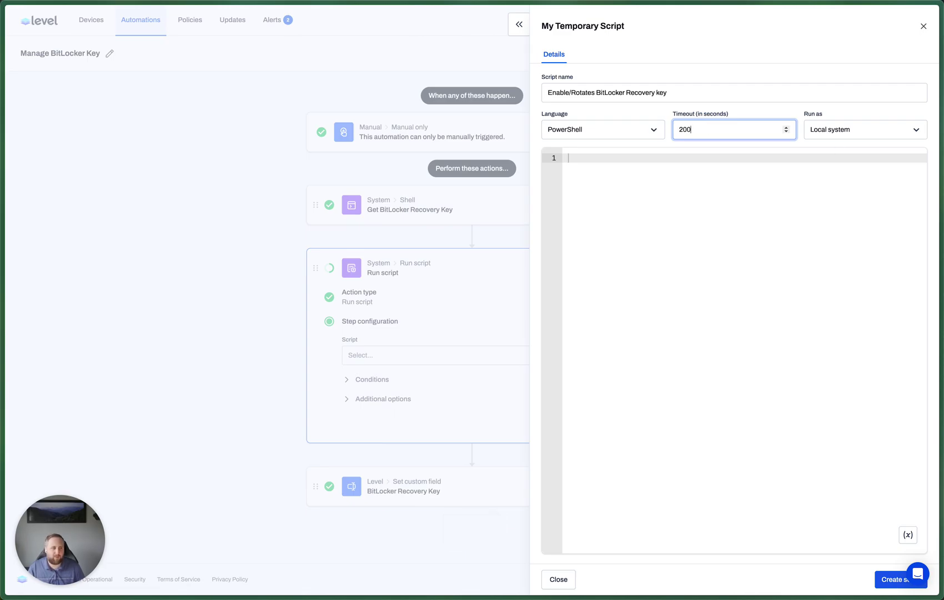
{"action": "key", "text": "Tab"}
{"action": "key", "text": "super+c"}
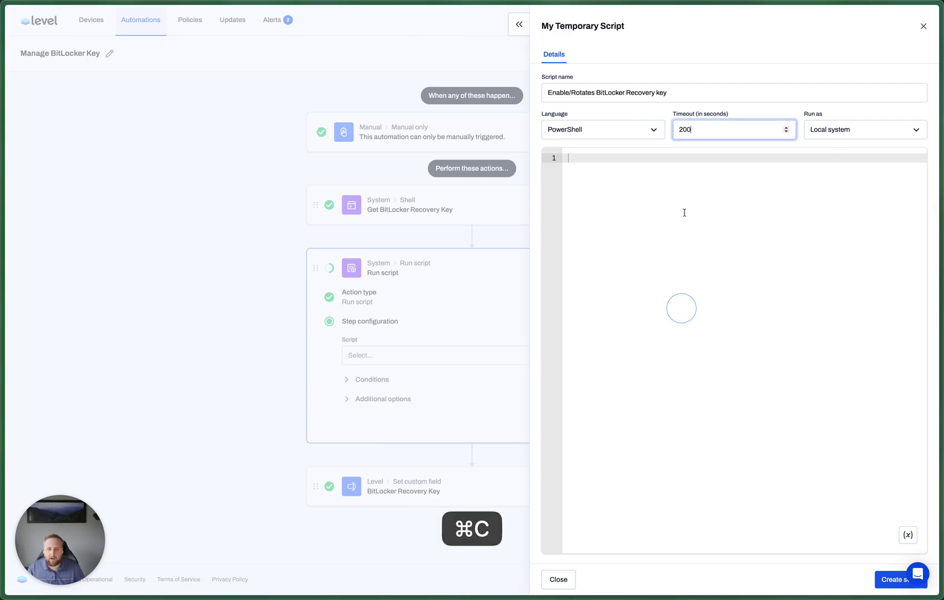
{"action": "key", "text": "super+v"}
- Review the script's BitLocker status check, enable-BitLocker commands and their error handling
{"action": "scroll", "coordinate": [684, 212], "scroll_direction": "up", "scroll_amount": 3}
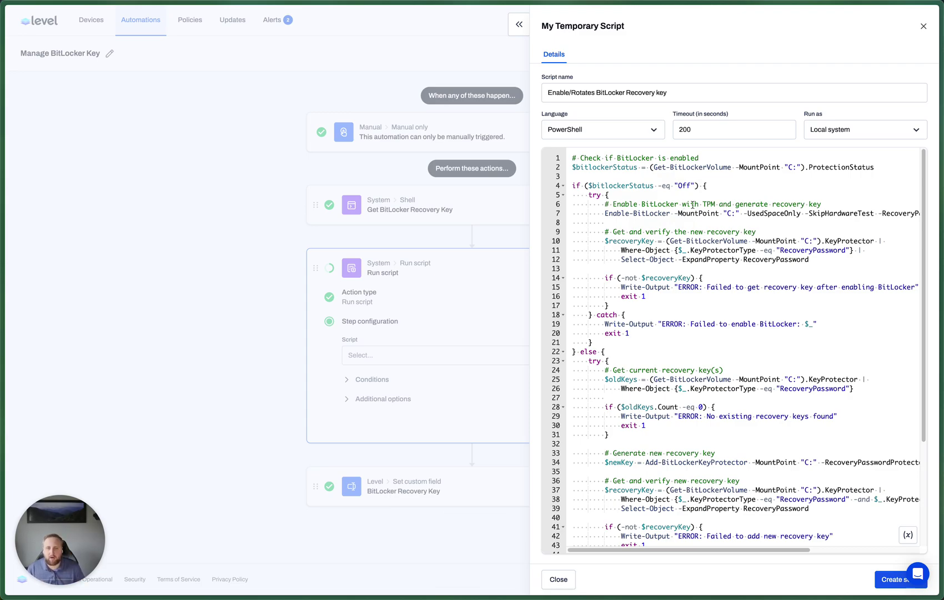
{"action": "left_click_drag", "start_coordinate": [573, 158], "coordinate": [873, 167]}
{"action": "left_click", "coordinate": [629, 168]}
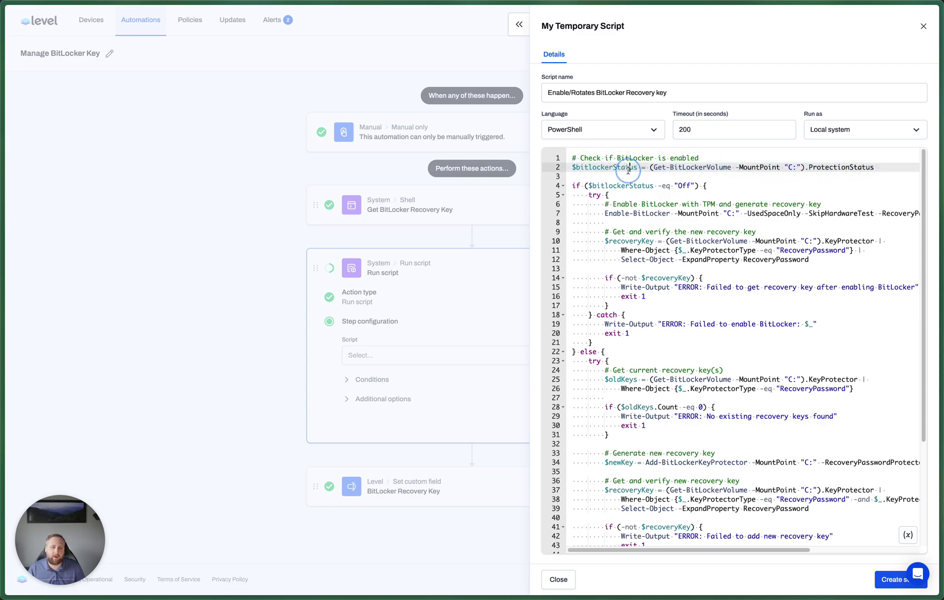
{"action": "left_click_drag", "start_coordinate": [593, 186], "coordinate": [707, 186]}
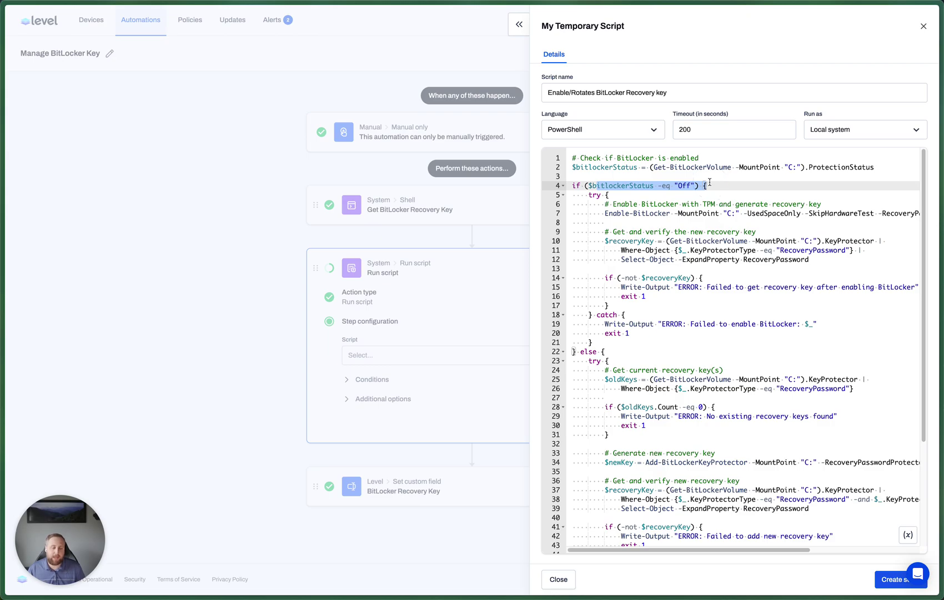
{"action": "scroll", "coordinate": [709, 182], "scroll_direction": "down", "scroll_amount": 1}
{"action": "left_click_drag", "start_coordinate": [606, 206], "coordinate": [752, 228]}
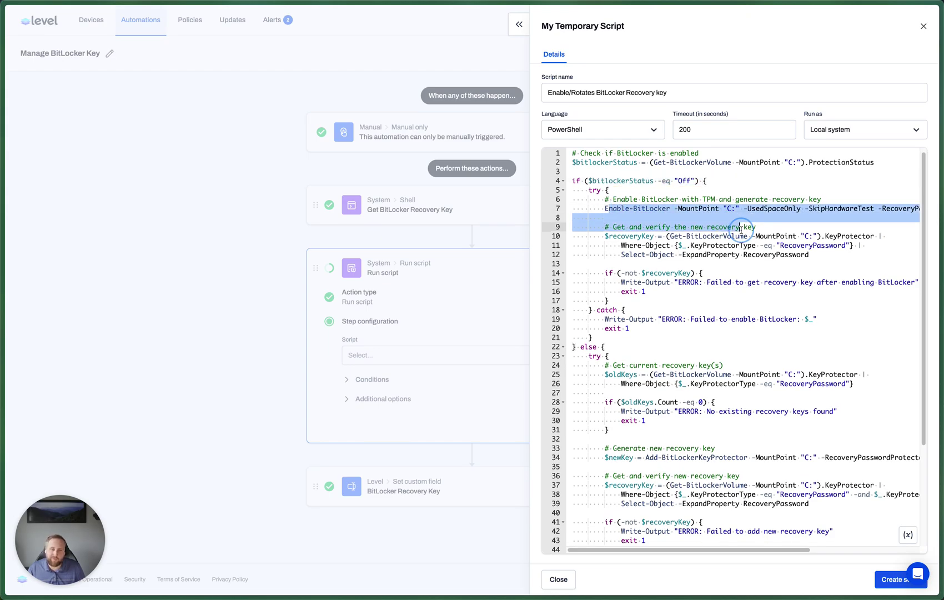
{"action": "left_click", "coordinate": [720, 247]}
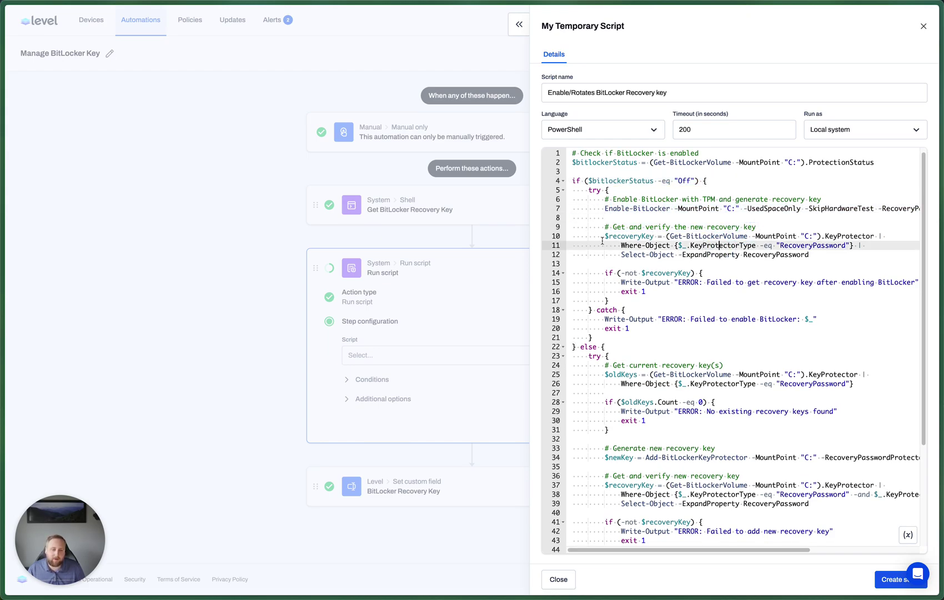
{"action": "left_click_drag", "start_coordinate": [840, 255], "coordinate": [631, 236]}
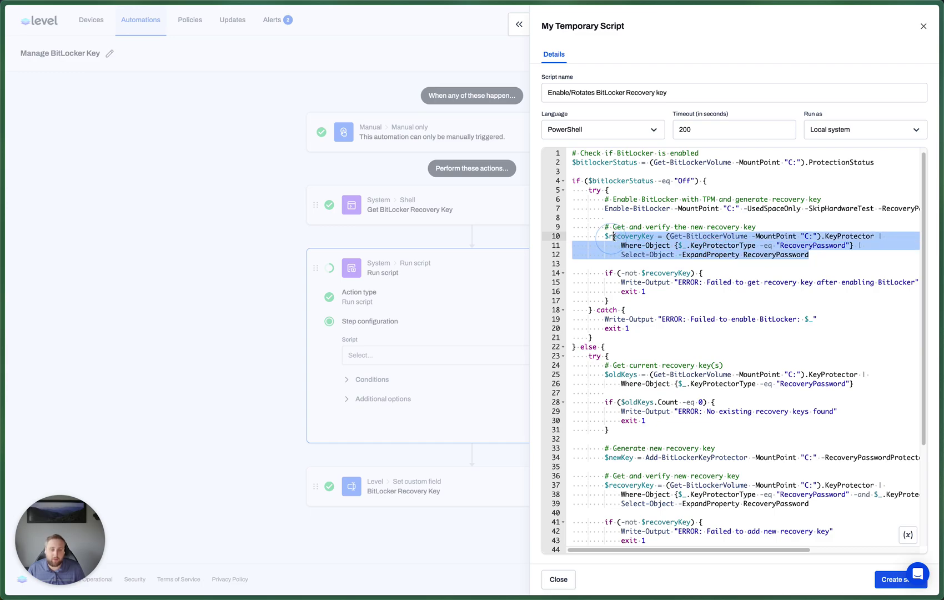
{"action": "double_click", "coordinate": [614, 236]}
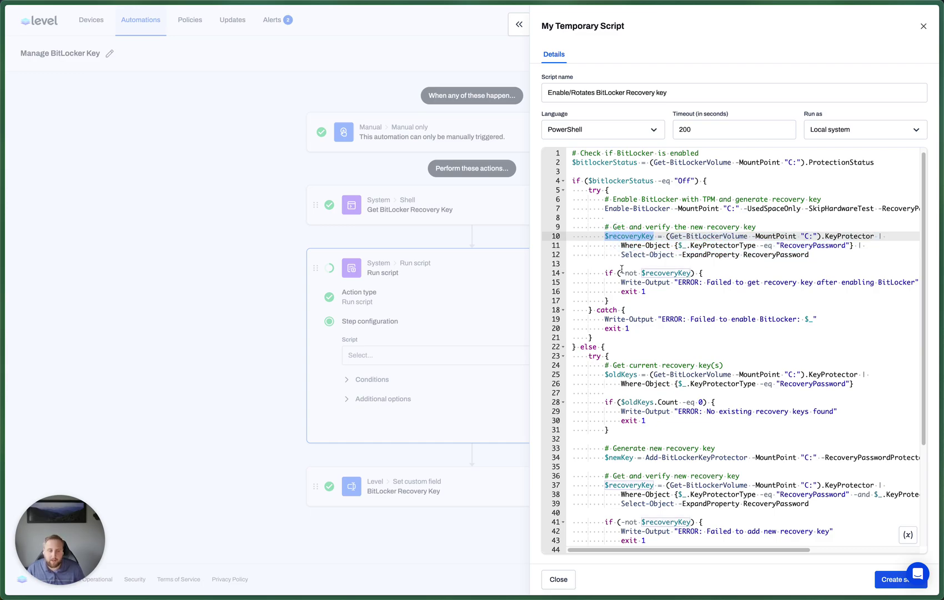
{"action": "left_click_drag", "start_coordinate": [621, 269], "coordinate": [666, 283]}
{"action": "left_click_drag", "start_coordinate": [613, 310], "coordinate": [629, 319]}
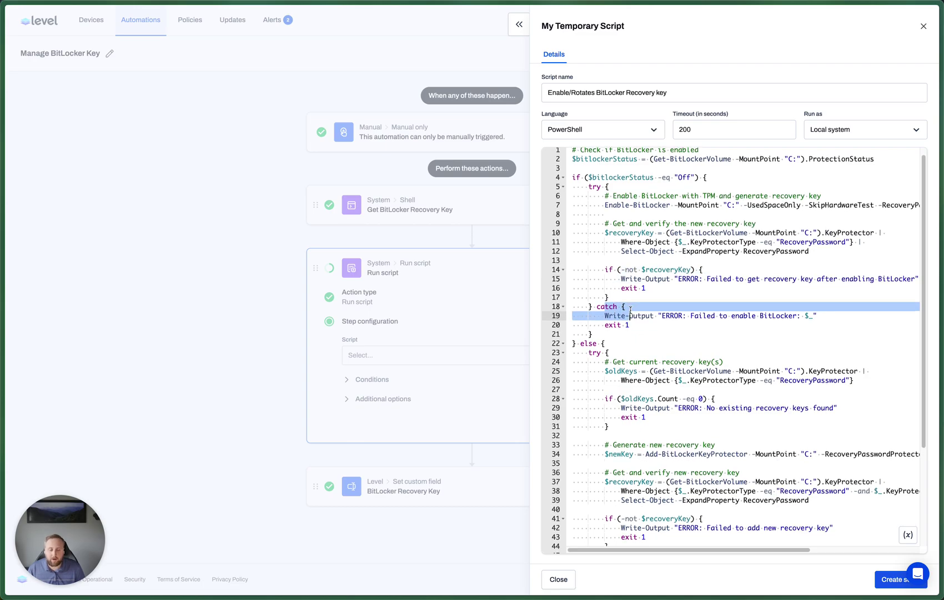
- Review the key rotation, old-key removal and final $recoveryKey output code
{"action": "scroll", "coordinate": [631, 310], "scroll_direction": "down", "scroll_amount": 3}
{"action": "scroll", "coordinate": [631, 310], "scroll_direction": "down", "scroll_amount": 2}
{"action": "left_click_drag", "start_coordinate": [605, 252], "coordinate": [717, 270]}
{"action": "scroll", "coordinate": [715, 269], "scroll_direction": "down", "scroll_amount": 1}
{"action": "left_click_drag", "start_coordinate": [605, 268], "coordinate": [687, 334]}
{"action": "left_click_drag", "start_coordinate": [628, 342], "coordinate": [682, 370]}
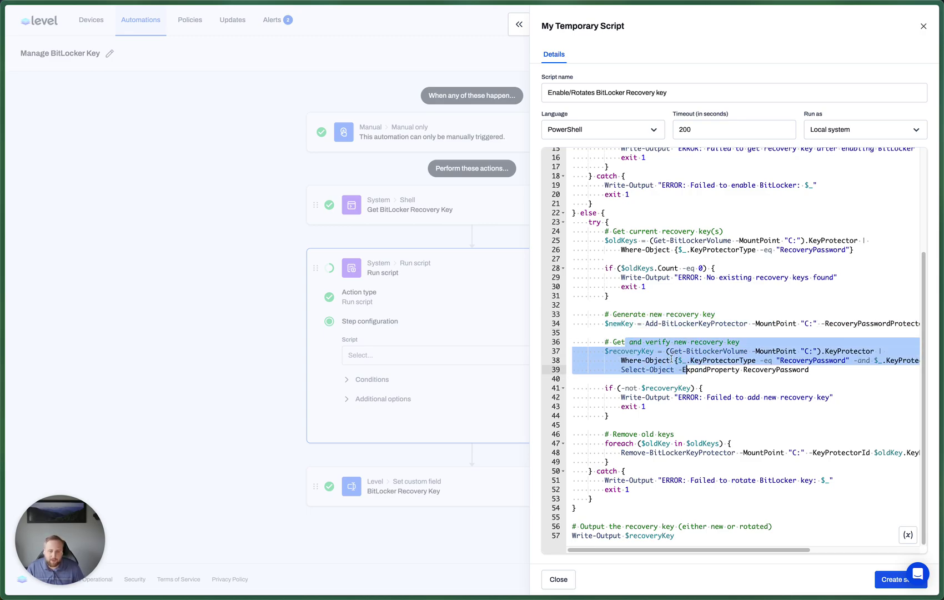
{"action": "left_click_drag", "start_coordinate": [606, 388], "coordinate": [664, 398]}
{"action": "left_click_drag", "start_coordinate": [613, 434], "coordinate": [713, 467]}
{"action": "left_click_drag", "start_coordinate": [615, 471], "coordinate": [622, 489]}
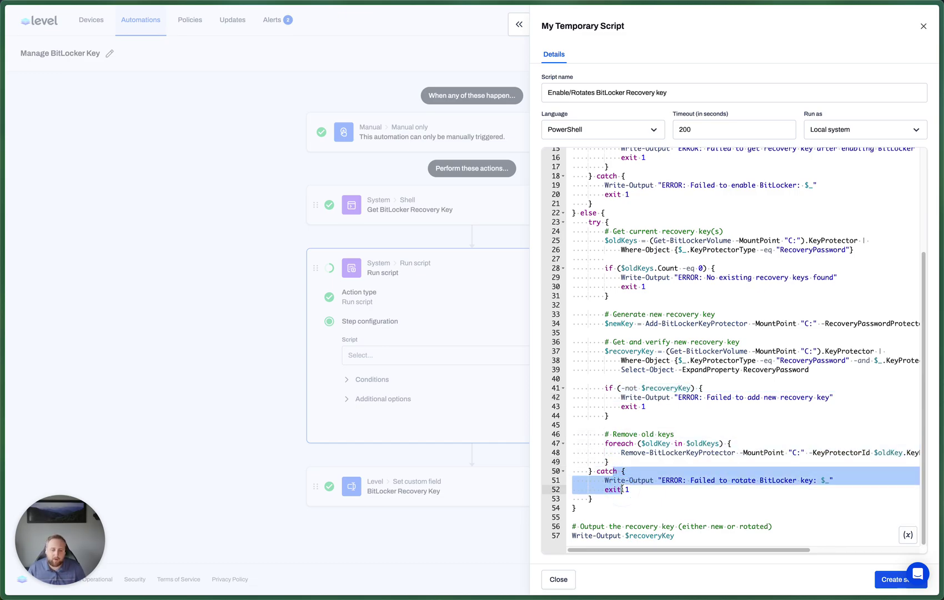
{"action": "left_click", "coordinate": [621, 490]}
{"action": "left_click_drag", "start_coordinate": [688, 536], "coordinate": [571, 526]}
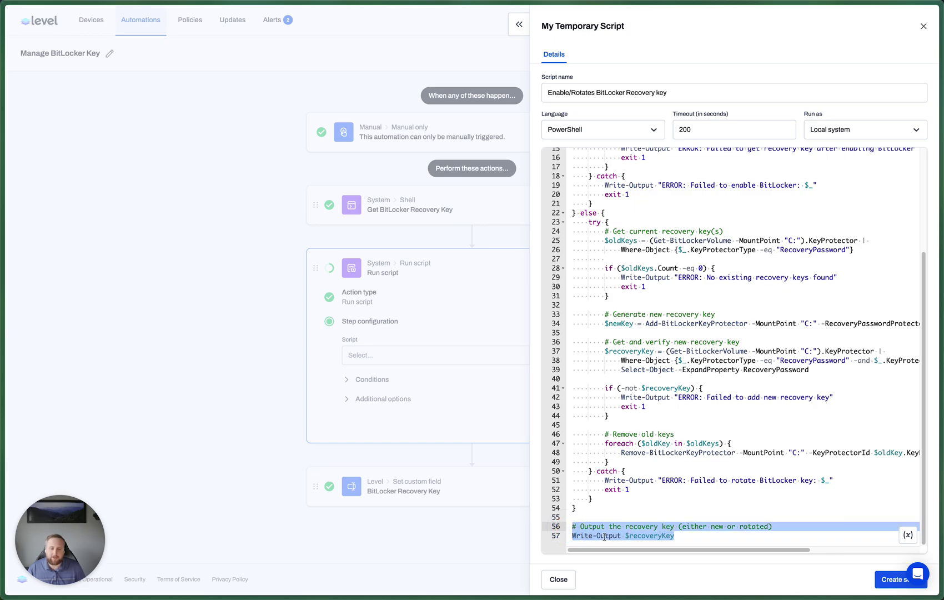
{"action": "double_click", "coordinate": [605, 537]}
{"action": "left_click", "coordinate": [669, 536]}
{"action": "double_click", "coordinate": [656, 536]}
{"action": "left_click", "coordinate": [698, 526]}
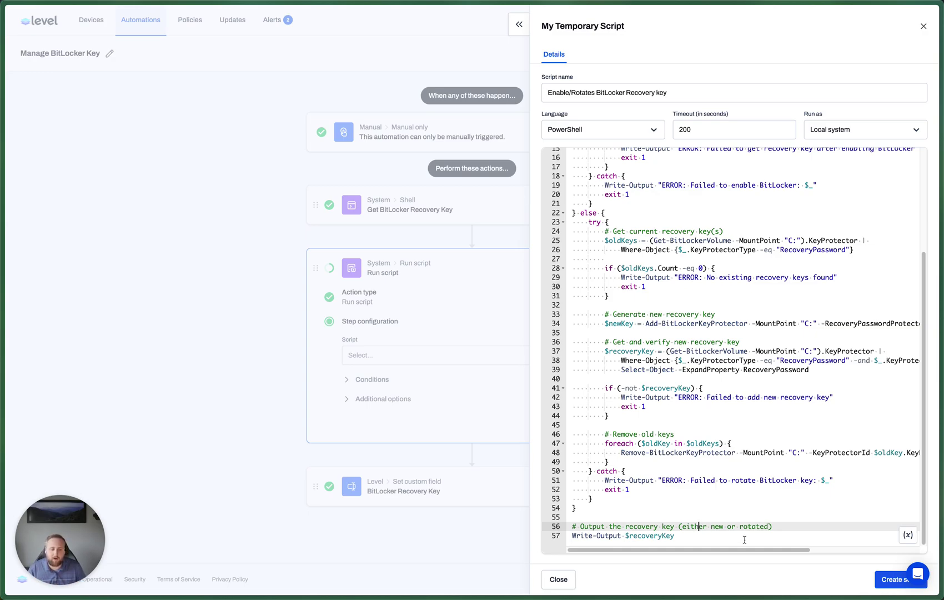
- Attach the new script, name the action 'Enable or Rotate BitLocker Recovery Key', and store output in BitLockerRecoveryKey
{"action": "left_click", "coordinate": [888, 579]}
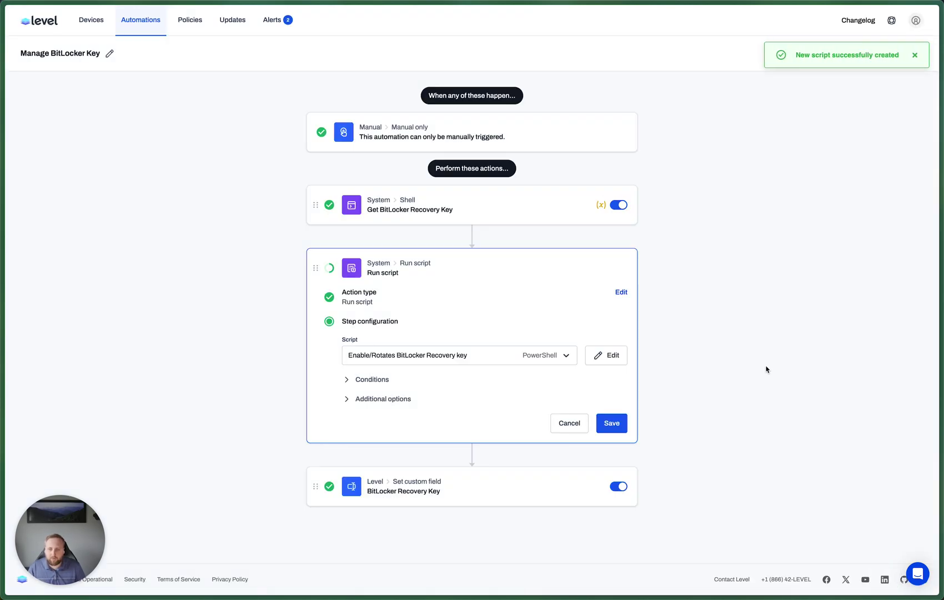
{"action": "left_click", "coordinate": [400, 400]}
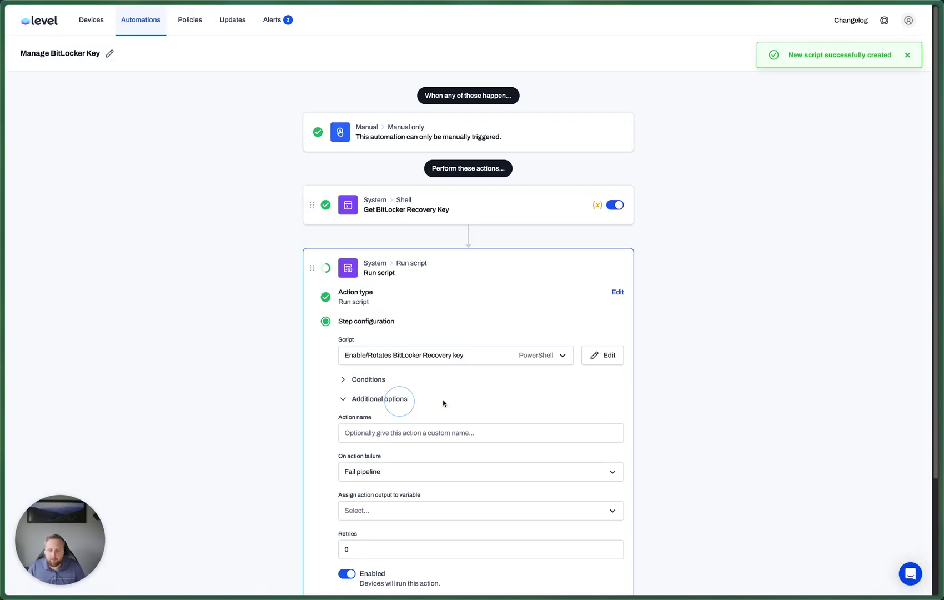
{"action": "scroll", "coordinate": [459, 400], "scroll_direction": "down", "scroll_amount": 2}
{"action": "left_click", "coordinate": [405, 393]}
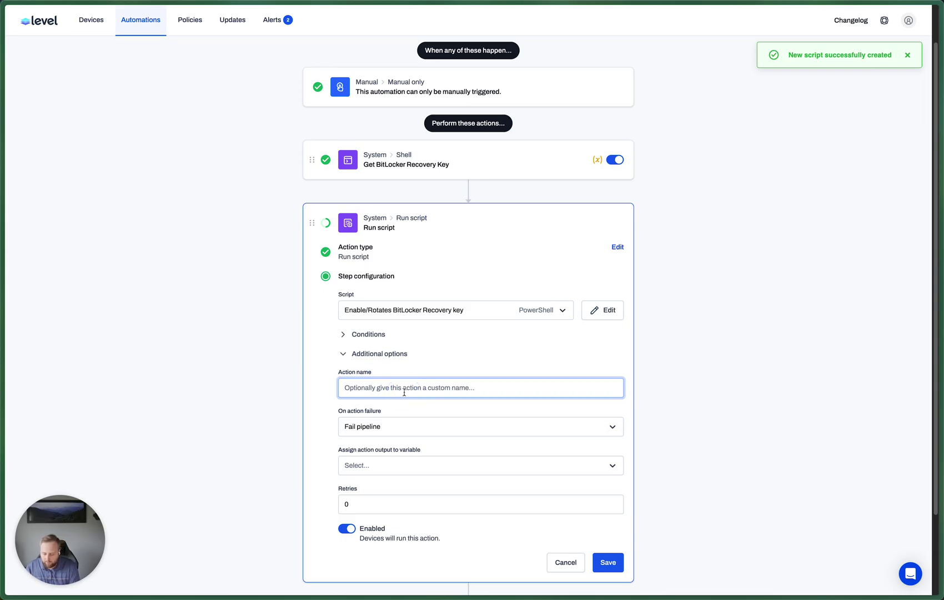
{"action": "type", "text": "Enable"}
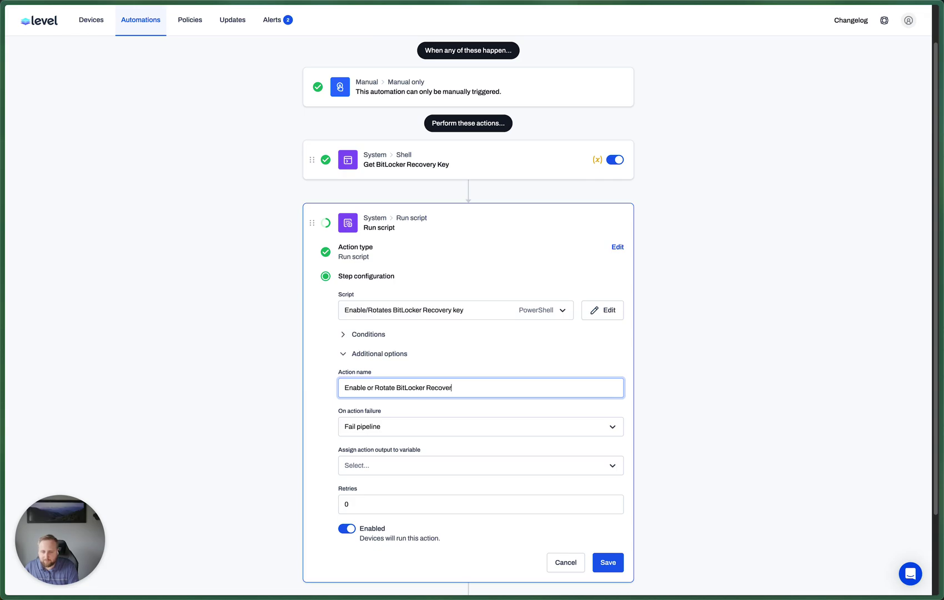
{"action": "type", "text": "or Rotate BitLocker Recovery Key"}
{"action": "left_click", "coordinate": [436, 465]}
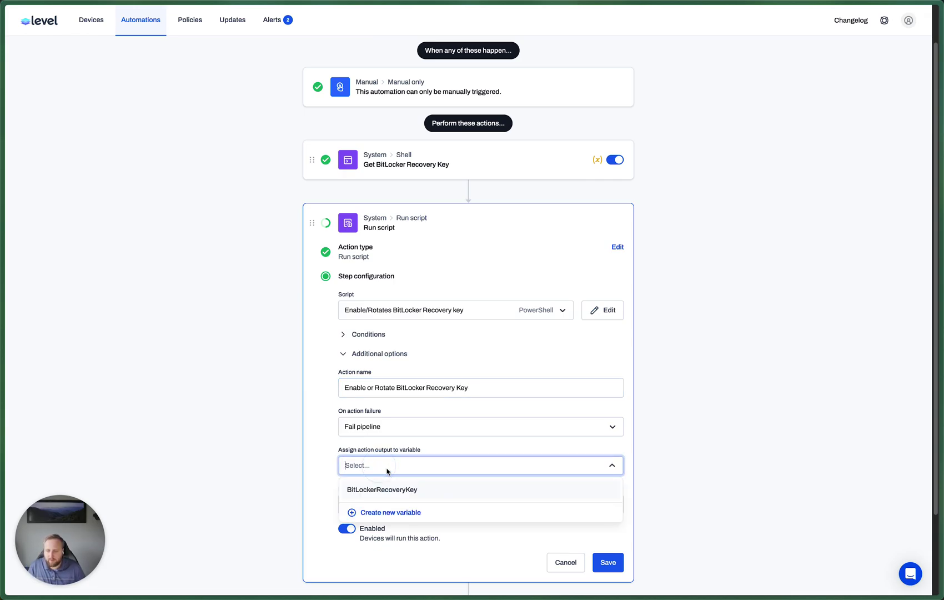
{"action": "left_click", "coordinate": [381, 489]}
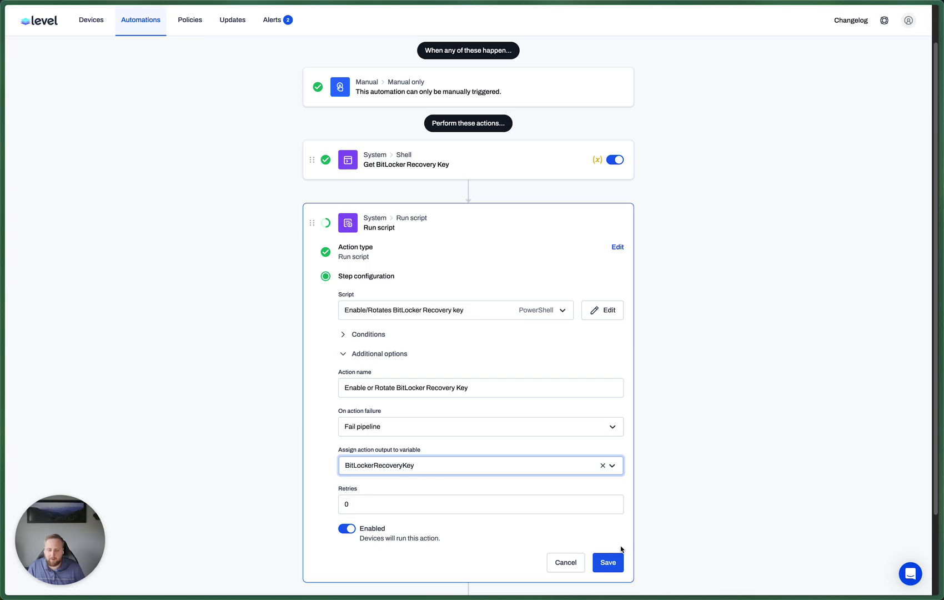
{"action": "left_click", "coordinate": [606, 561]}
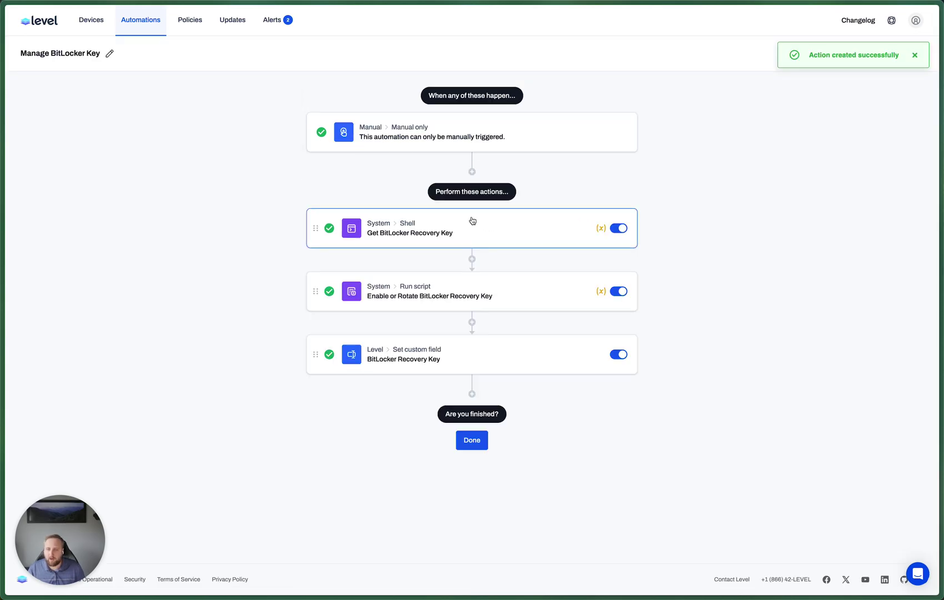
- Delete the Get BitLocker Recovery Key shell action and finish editing the automation
{"action": "left_click", "coordinate": [472, 221]}
{"action": "left_click", "coordinate": [619, 228]}
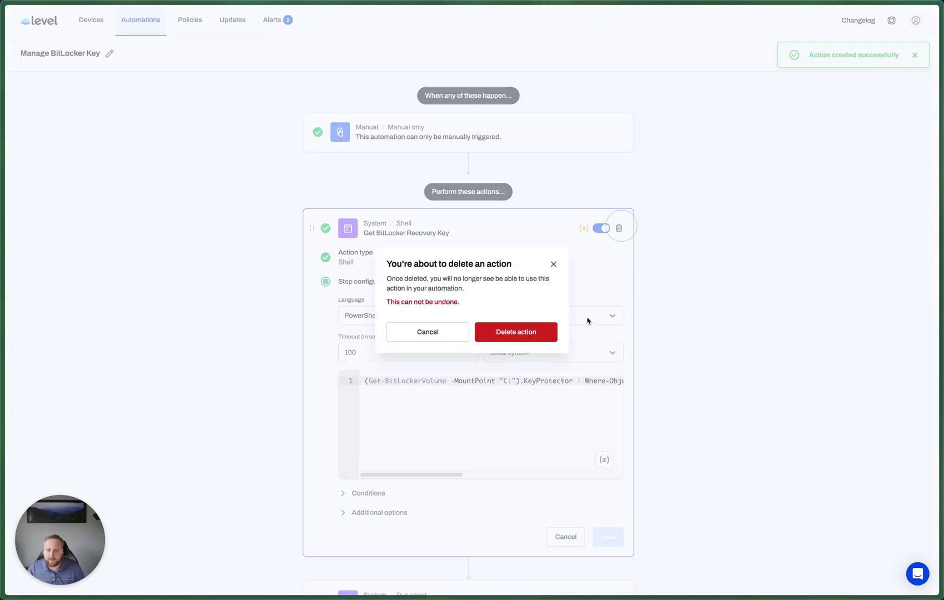
{"action": "left_click", "coordinate": [520, 331]}
{"action": "left_click", "coordinate": [483, 378]}
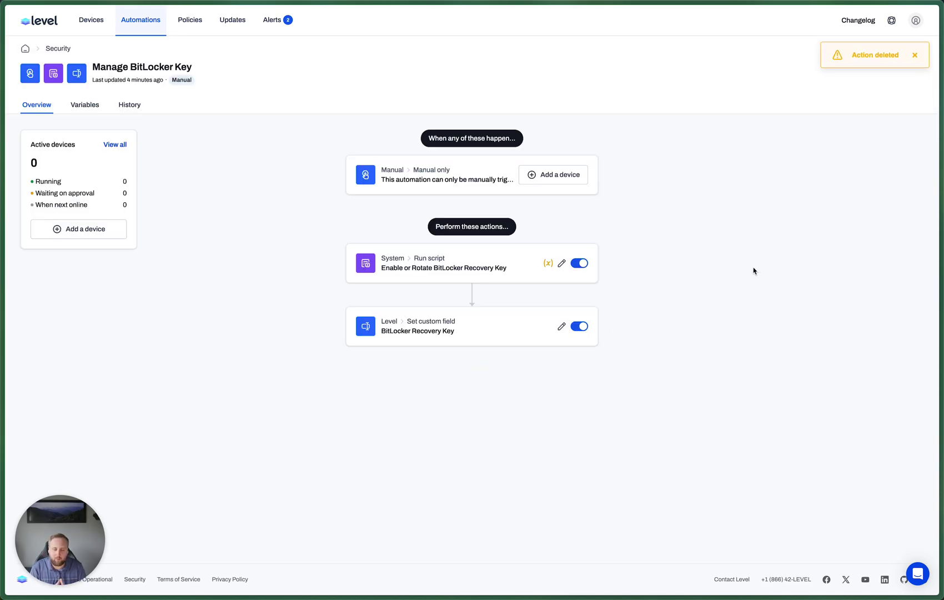
- Review the Enable or Rotate BitLocker Recovery Key script code from the run-script step
{"action": "left_click", "coordinate": [475, 267]}
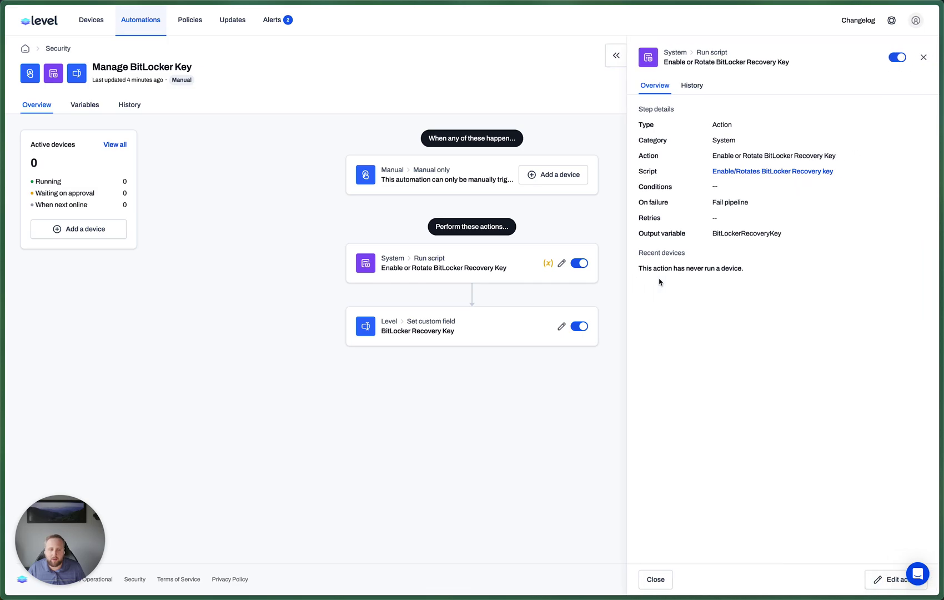
{"action": "left_click", "coordinate": [748, 172]}
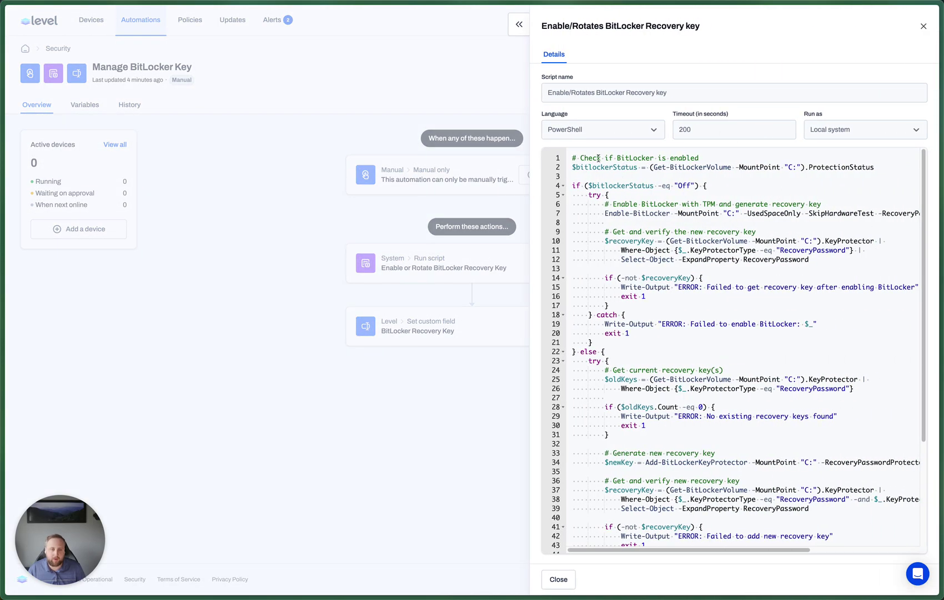
{"action": "left_click_drag", "start_coordinate": [598, 158], "coordinate": [721, 308]}
{"action": "left_click", "coordinate": [661, 222]}
{"action": "left_click", "coordinate": [721, 308]}
{"action": "scroll", "coordinate": [721, 309], "scroll_direction": "down", "scroll_amount": 1}
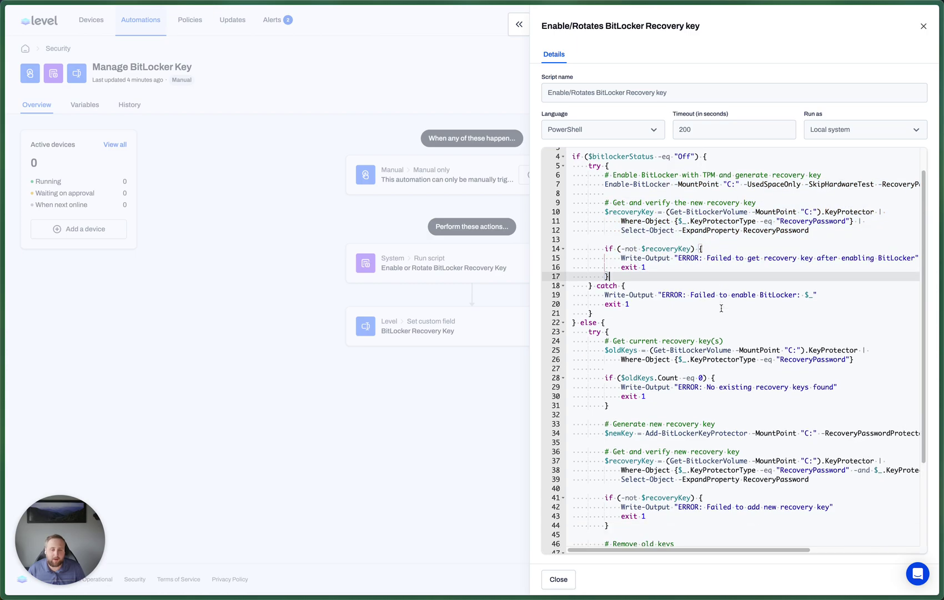
{"action": "scroll", "coordinate": [721, 308], "scroll_direction": "down", "scroll_amount": 2}
{"action": "left_click_drag", "start_coordinate": [613, 281], "coordinate": [738, 356]}
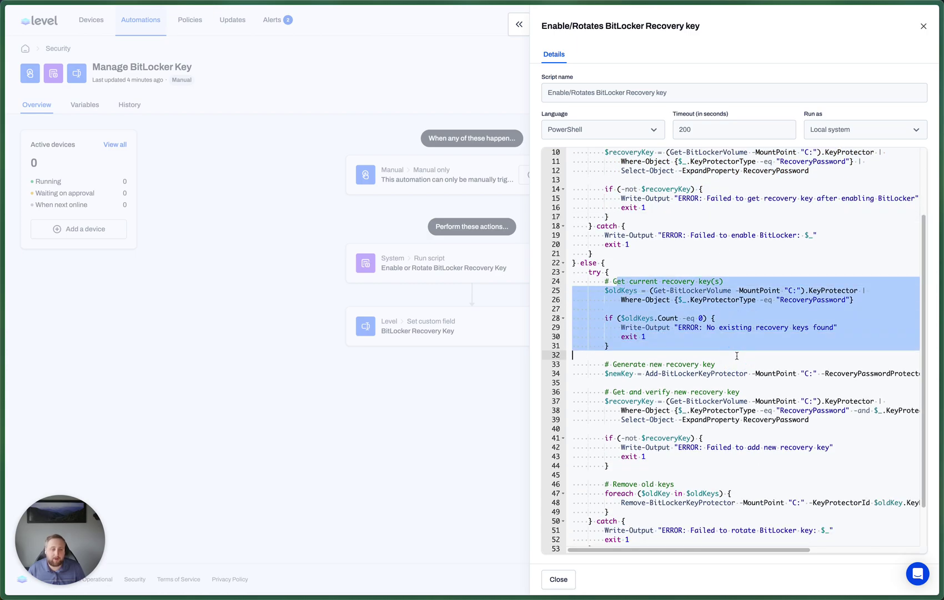
{"action": "left_click", "coordinate": [735, 373]}
{"action": "scroll", "coordinate": [744, 400], "scroll_direction": "down", "scroll_amount": 2}
{"action": "left_click_drag", "start_coordinate": [608, 517], "coordinate": [645, 526]}
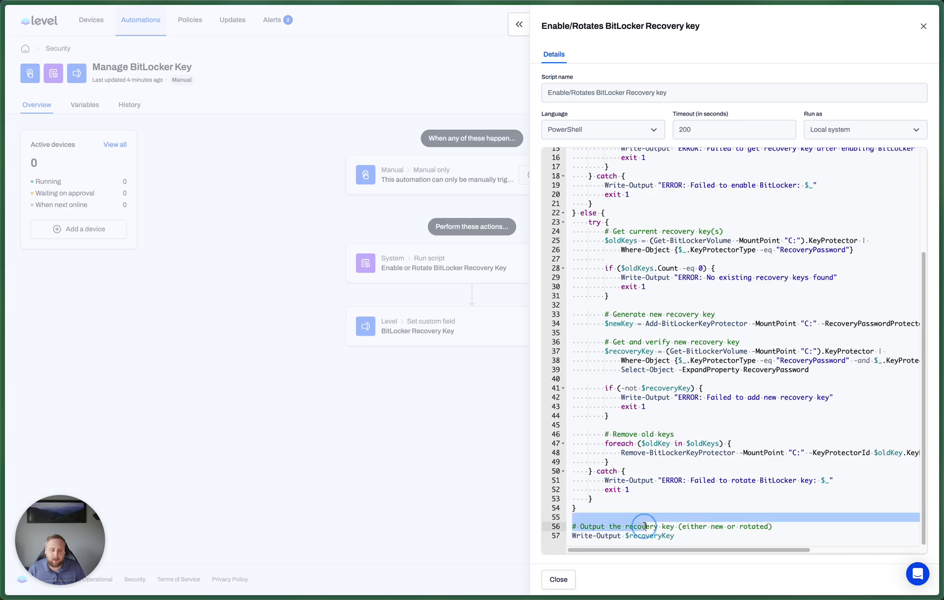
{"action": "left_click", "coordinate": [923, 26]}
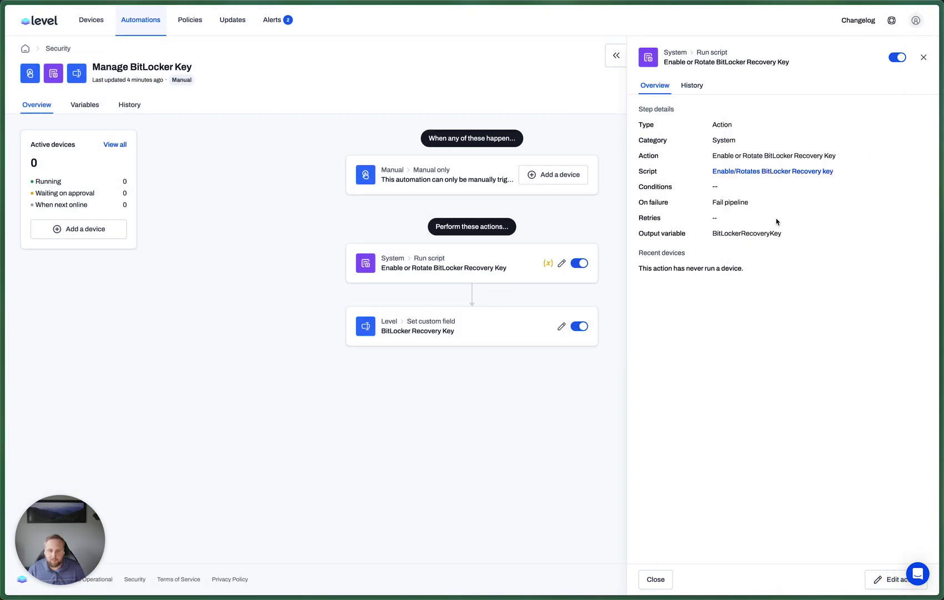
- Check the BitLockerRecoveryKey output variable, then review the Set custom field step
{"action": "double_click", "coordinate": [735, 233]}
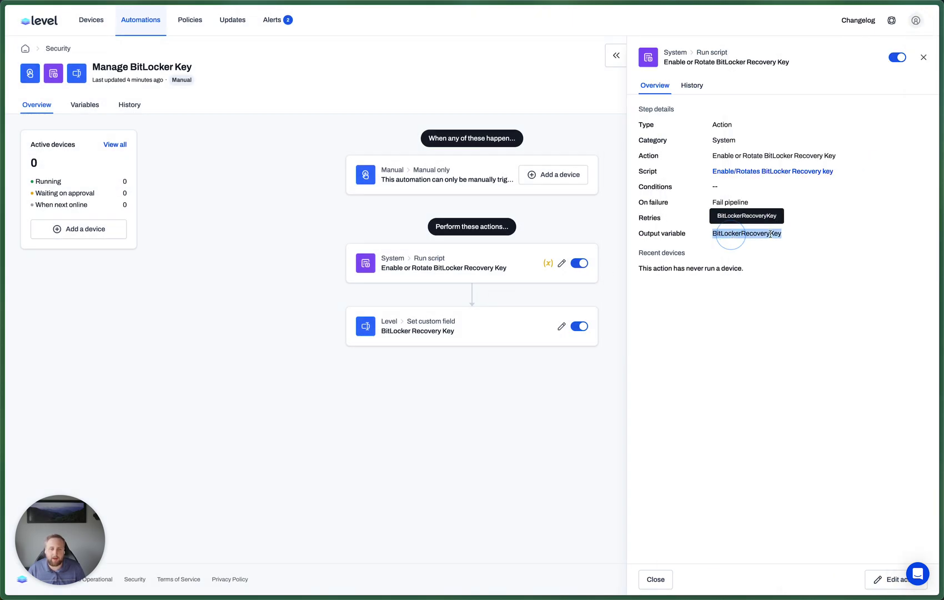
{"action": "left_click", "coordinate": [923, 57]}
{"action": "left_click", "coordinate": [397, 336]}
{"action": "left_click", "coordinate": [923, 57]}
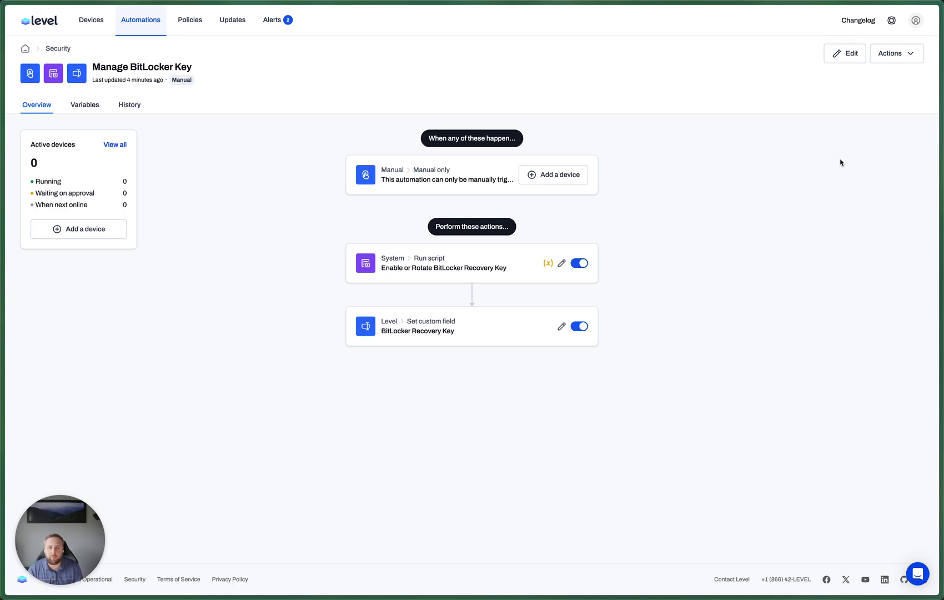
- Add a Tag applied trigger for the ENCRYPTED tag with condition Platform equal to Windows
{"action": "left_click", "coordinate": [847, 54]}
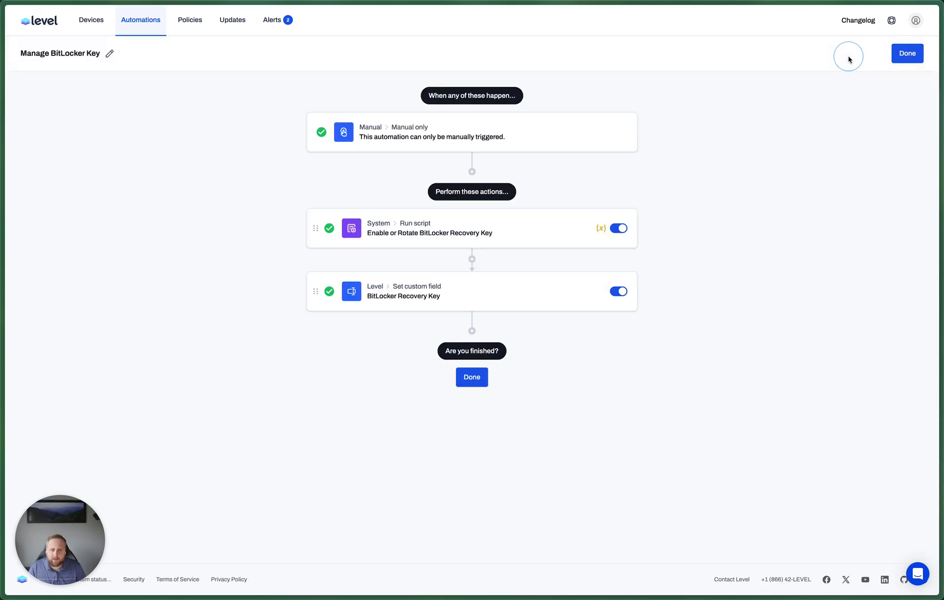
{"action": "left_click", "coordinate": [471, 171]}
{"action": "scroll", "coordinate": [419, 337], "scroll_direction": "down", "scroll_amount": 3}
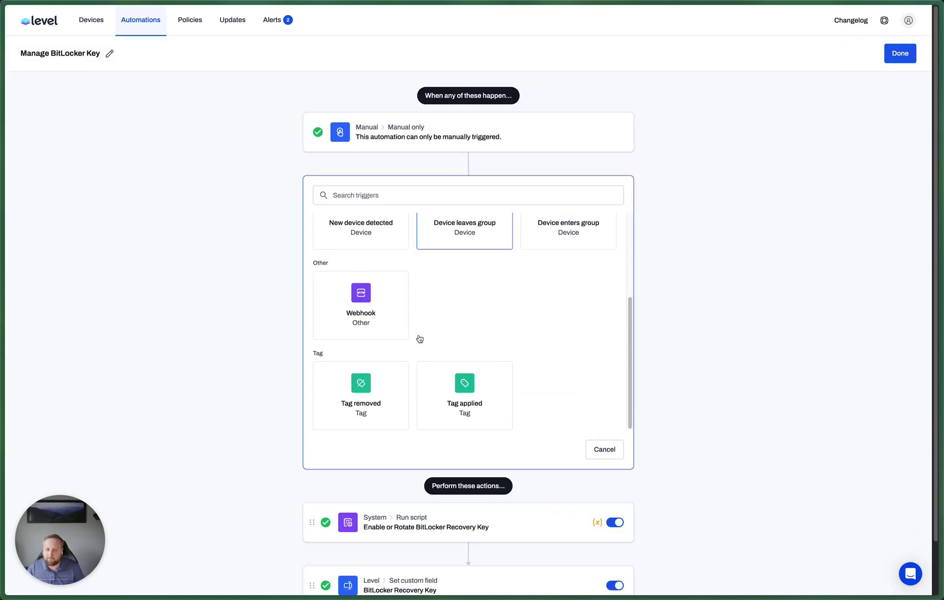
{"action": "left_click", "coordinate": [495, 396]}
{"action": "left_click", "coordinate": [411, 278]}
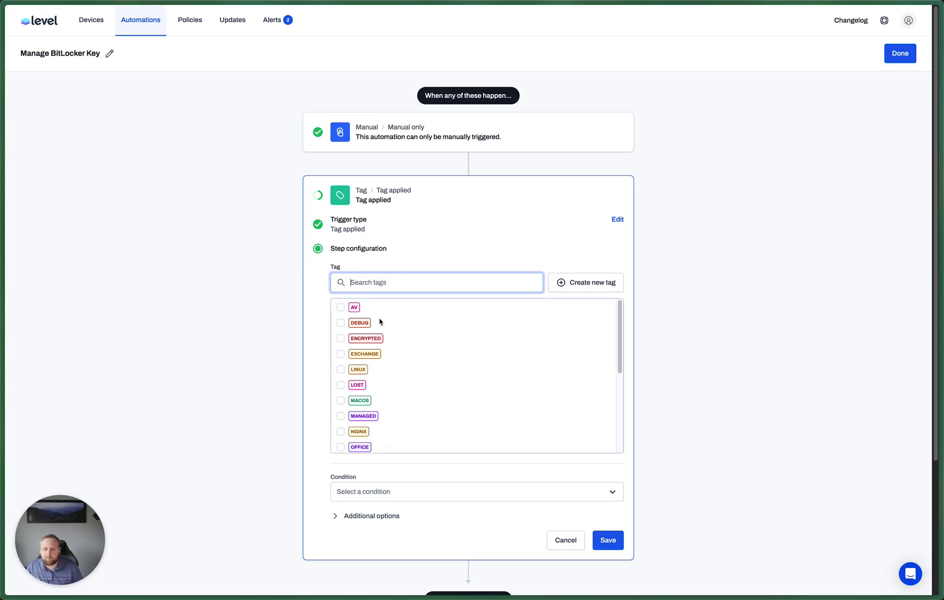
{"action": "left_click", "coordinate": [340, 338]}
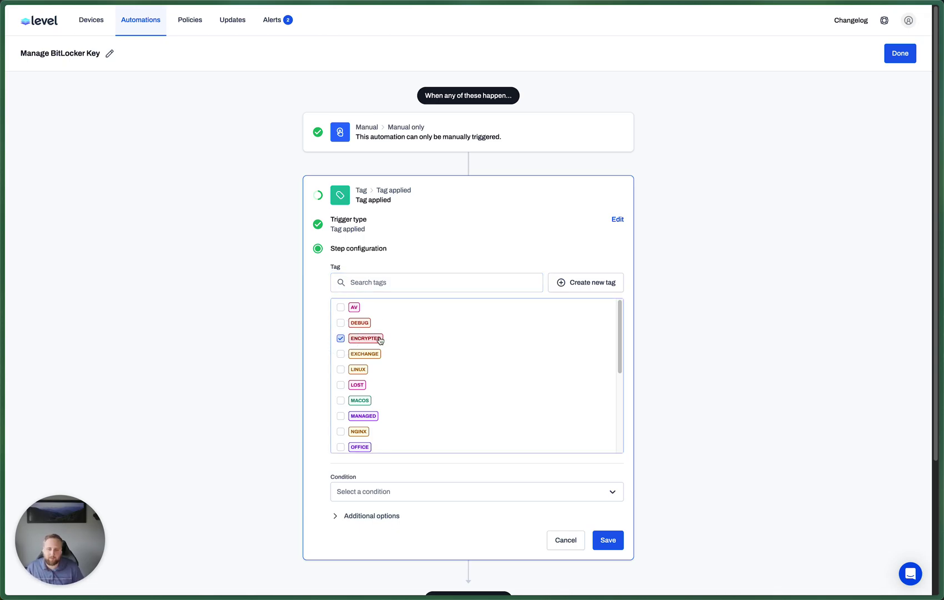
{"action": "left_click", "coordinate": [377, 492]}
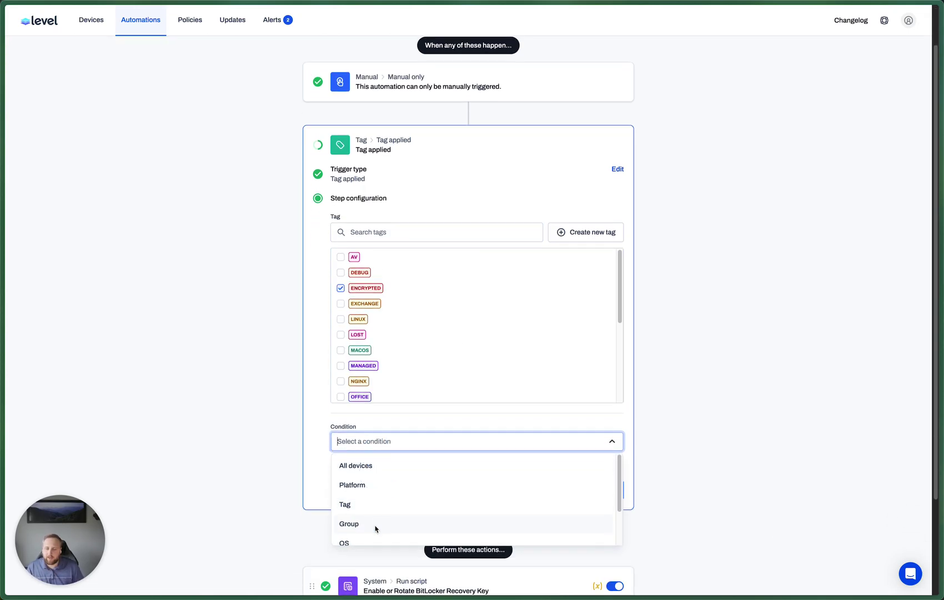
{"action": "left_click", "coordinate": [369, 485]}
{"action": "left_click", "coordinate": [383, 465]}
{"action": "left_click", "coordinate": [360, 489]}
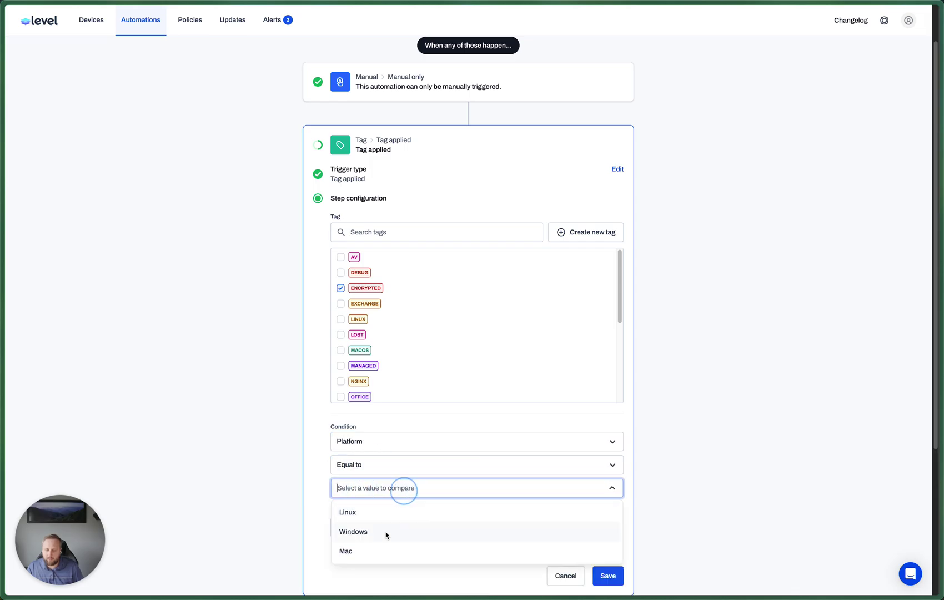
{"action": "left_click", "coordinate": [378, 531]}
{"action": "scroll", "coordinate": [487, 519], "scroll_direction": "down", "scroll_amount": 2}
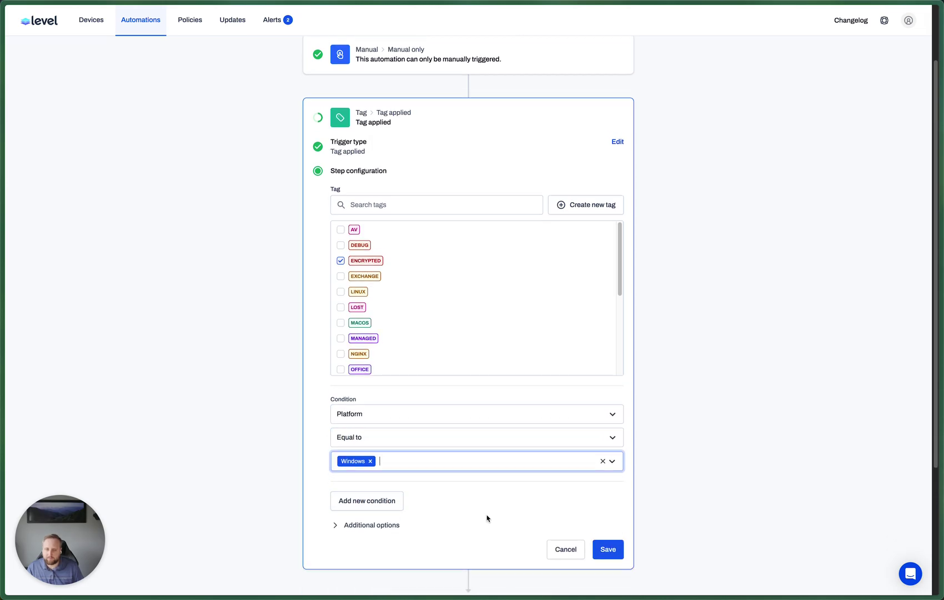
{"action": "left_click", "coordinate": [608, 525]}
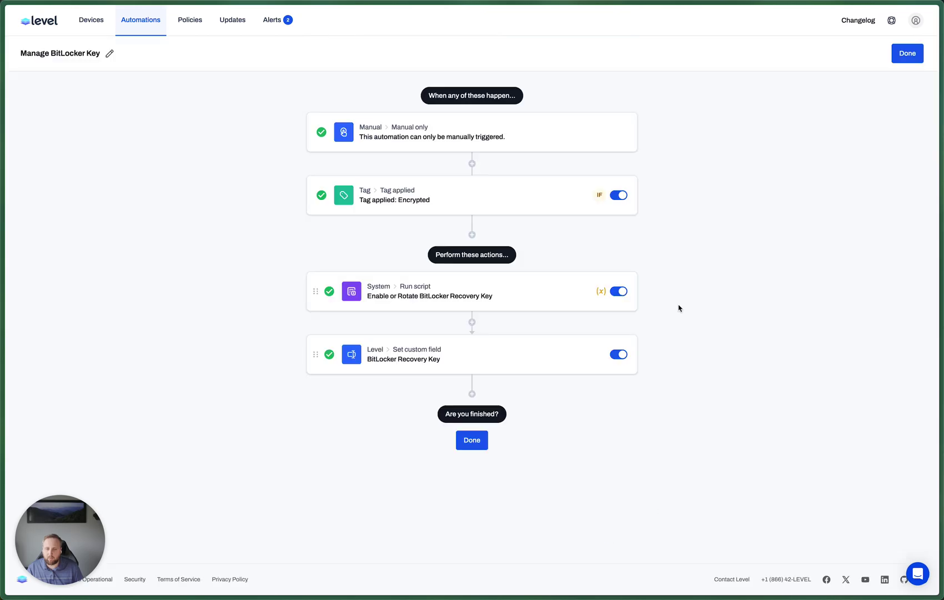
- Name the tag trigger 'Encrypted Tag Applied'
{"action": "left_click", "coordinate": [457, 192]}
{"action": "scroll", "coordinate": [369, 528], "scroll_direction": "down", "scroll_amount": 3}
{"action": "left_click", "coordinate": [371, 518]}
{"action": "left_click", "coordinate": [377, 553]}
{"action": "type", "text": "Encrypted Tag Applied"}
{"action": "key", "text": "Return"}
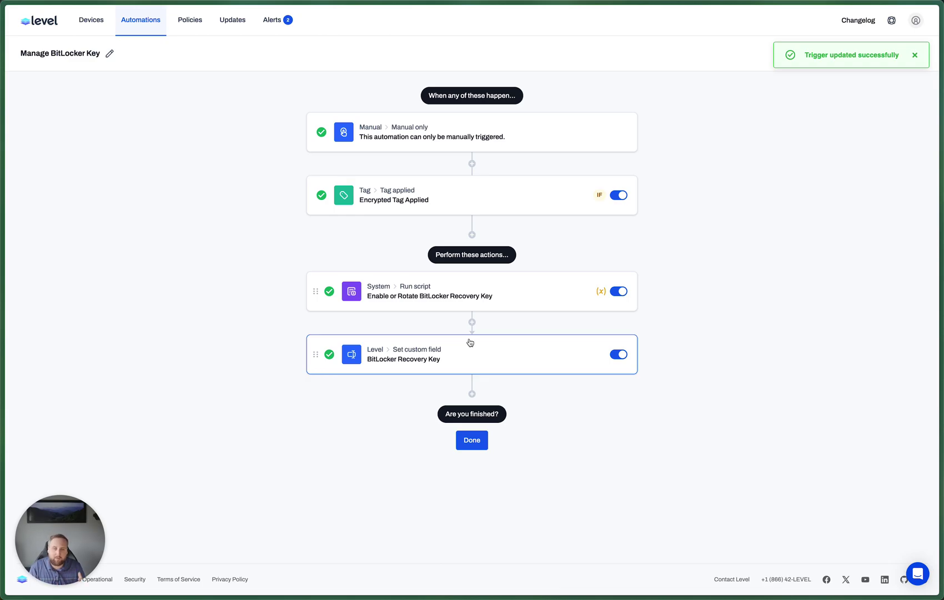
- Add a Monthly trigger running on the last Sunday at 10:00
{"action": "left_click", "coordinate": [472, 235]}
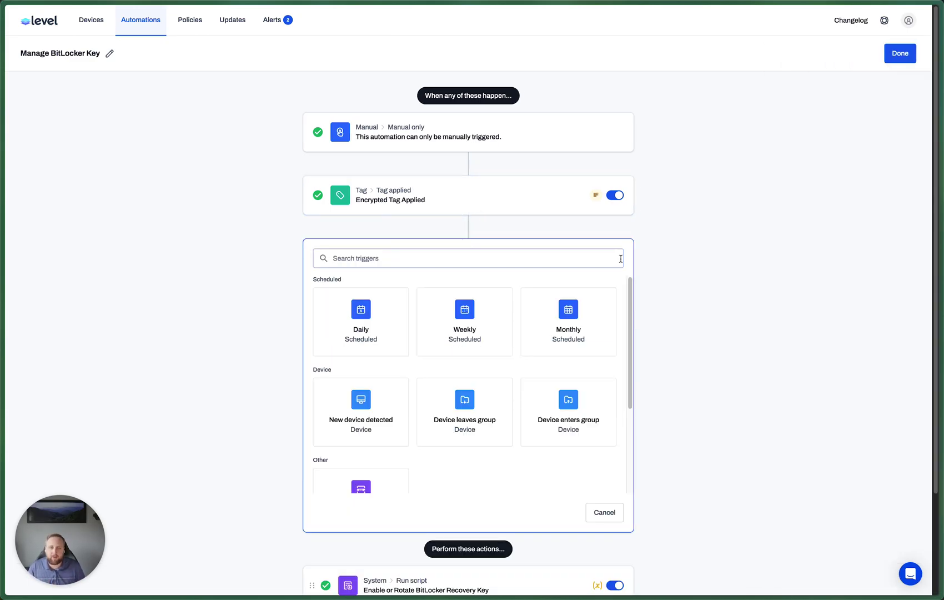
{"action": "left_click", "coordinate": [601, 312]}
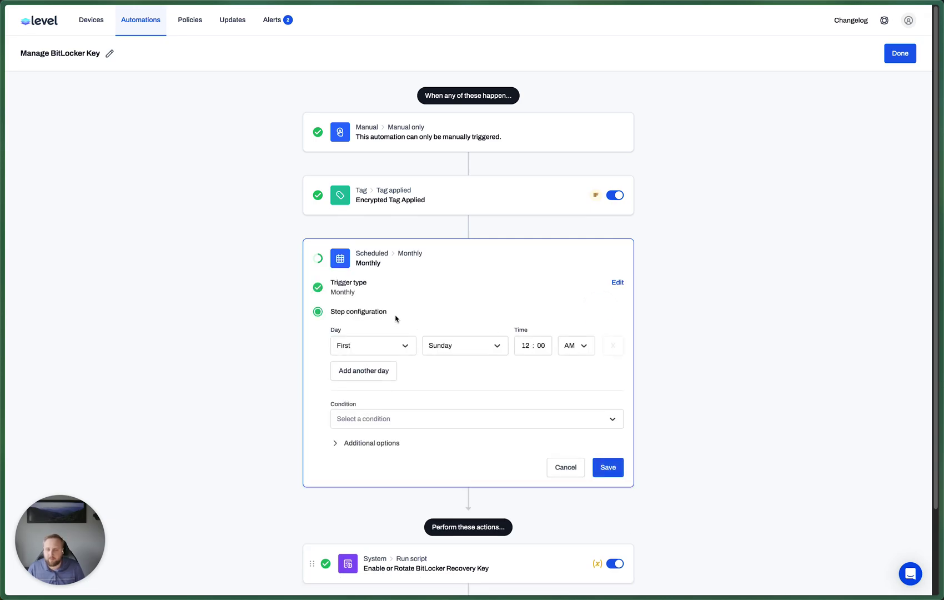
{"action": "left_click", "coordinate": [367, 345]}
{"action": "left_click", "coordinate": [367, 448]}
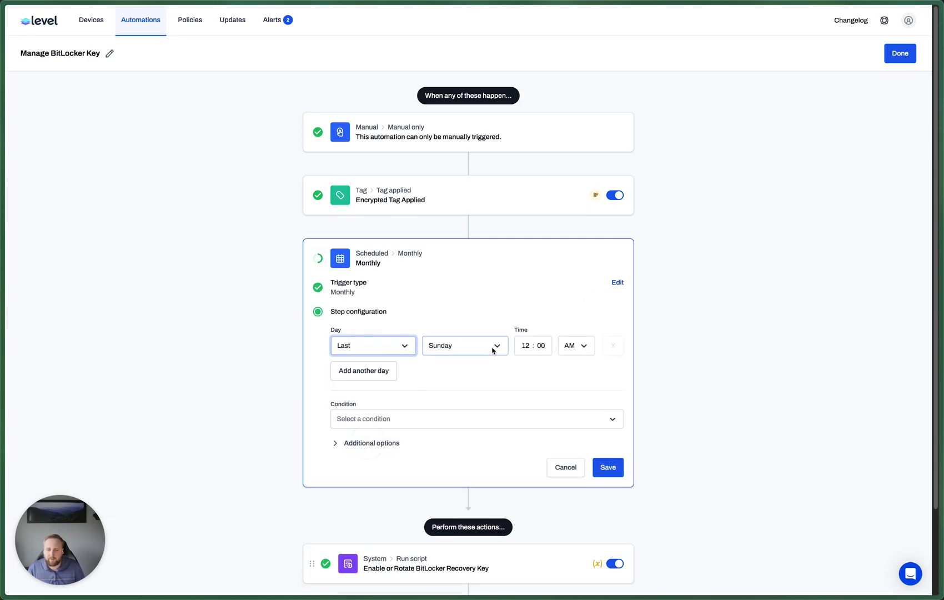
{"action": "left_click", "coordinate": [525, 345]}
{"action": "key", "text": "super+a"}
{"action": "type", "text": "10"}
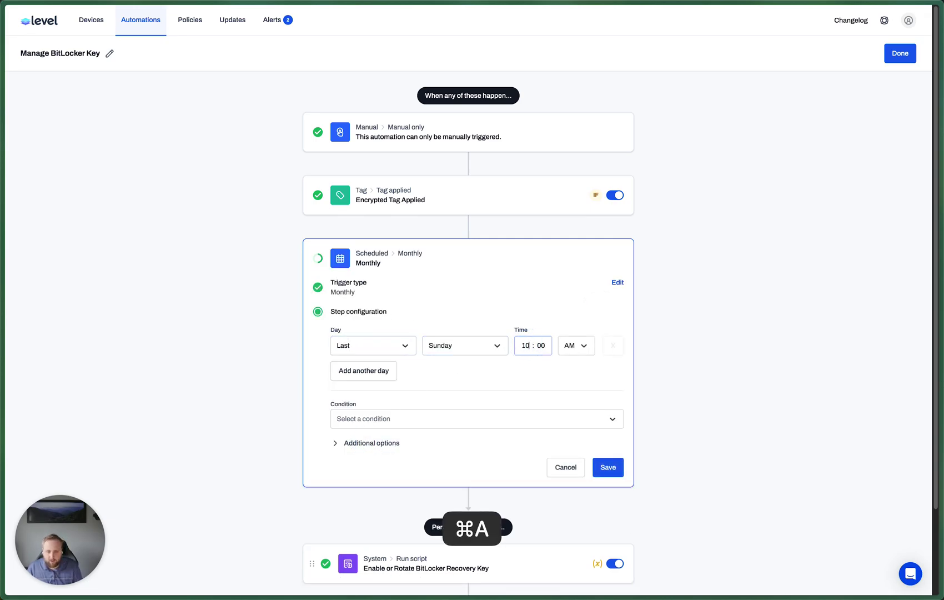
- Add a Platform equal to Windows condition to the monthly trigger
{"action": "left_click", "coordinate": [375, 420]}
{"action": "left_click", "coordinate": [381, 467]}
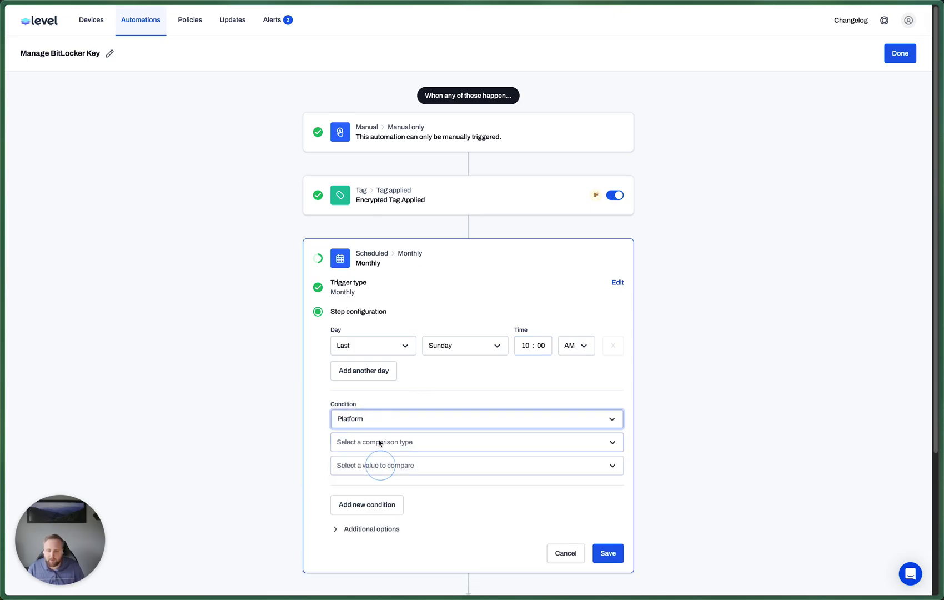
{"action": "left_click", "coordinate": [438, 443]}
{"action": "left_click", "coordinate": [422, 467]}
{"action": "left_click", "coordinate": [392, 468]}
{"action": "left_click", "coordinate": [380, 513]}
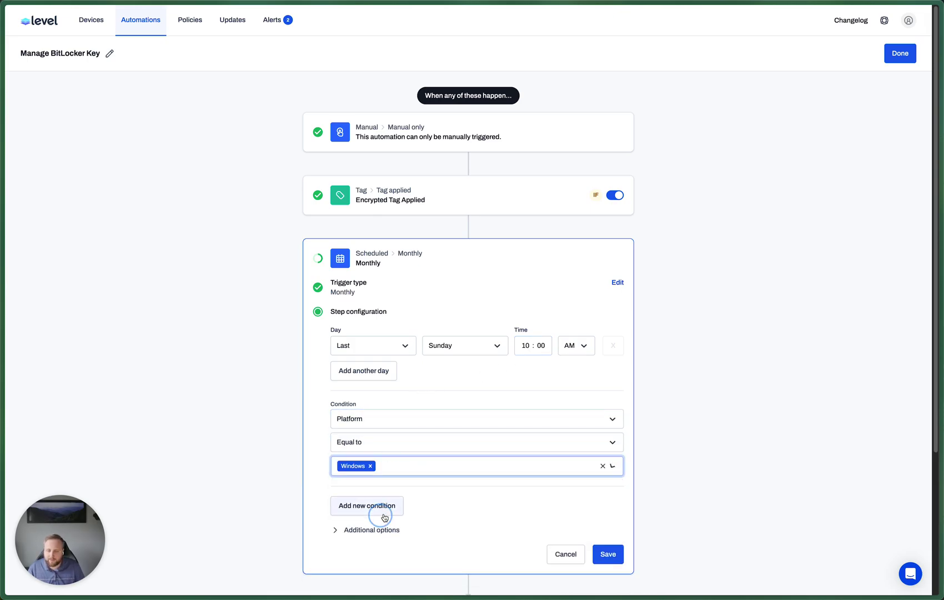
- Add a second condition requiring the Tag to equal ENCRYPTED
{"action": "left_click", "coordinate": [358, 504]}
{"action": "scroll", "coordinate": [466, 493], "scroll_direction": "down", "scroll_amount": 3}
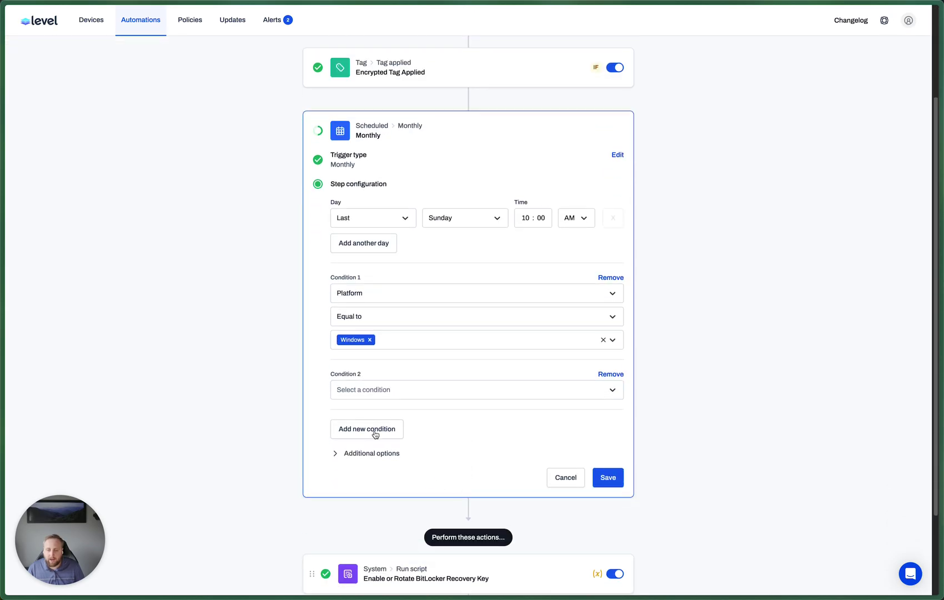
{"action": "left_click", "coordinate": [376, 392]}
{"action": "left_click", "coordinate": [362, 433]}
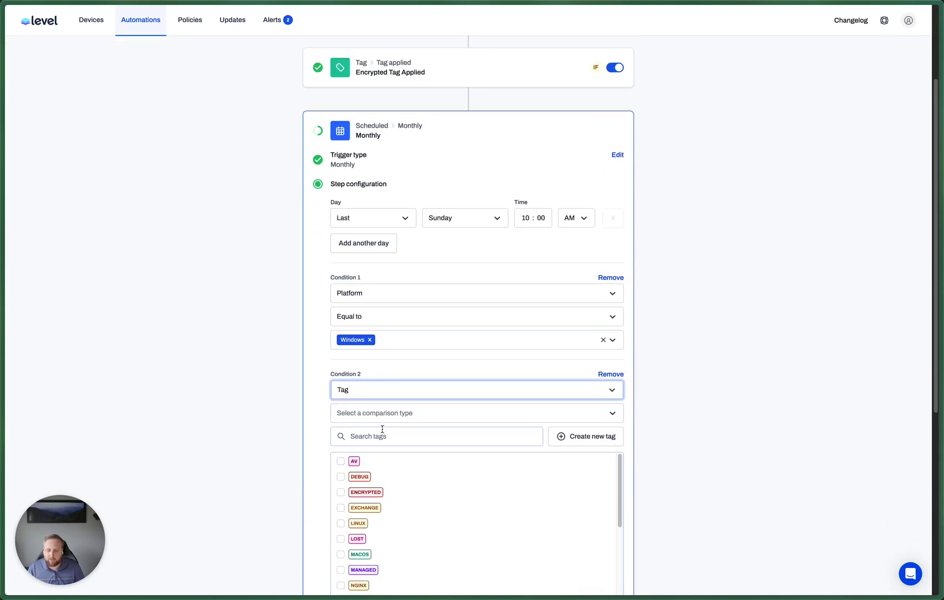
{"action": "left_click", "coordinate": [379, 413]}
{"action": "left_click", "coordinate": [374, 437]}
{"action": "scroll", "coordinate": [384, 442], "scroll_direction": "down", "scroll_amount": 1}
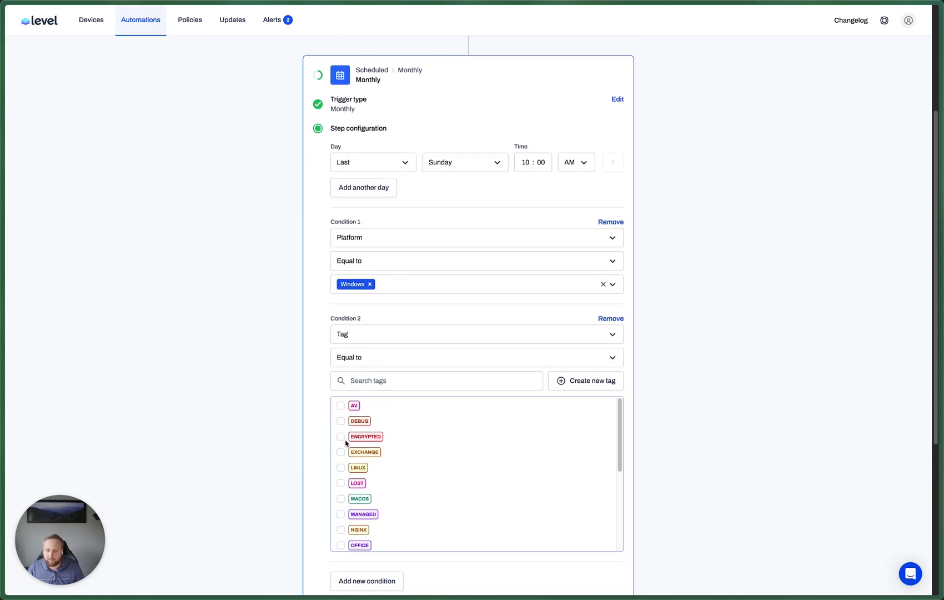
{"action": "left_click", "coordinate": [340, 438]}
- Name the monthly trigger 'Rotate BitLocker Key Monthly'
{"action": "scroll", "coordinate": [546, 438], "scroll_direction": "down", "scroll_amount": 3}
{"action": "scroll", "coordinate": [532, 471], "scroll_direction": "up", "scroll_amount": 3}
{"action": "scroll", "coordinate": [771, 456], "scroll_direction": "down", "scroll_amount": 3}
{"action": "left_click", "coordinate": [363, 432]}
{"action": "left_click", "coordinate": [399, 464]}
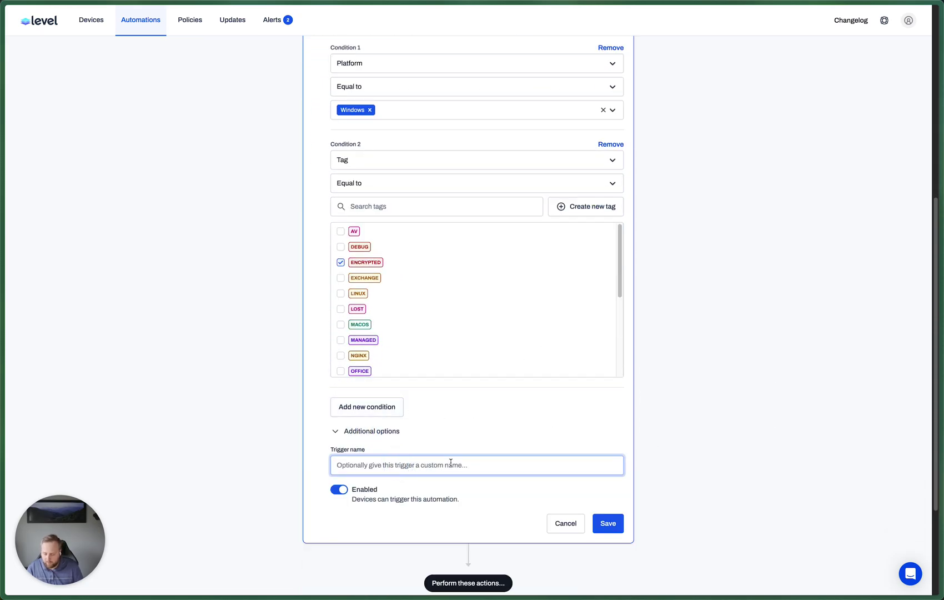
{"action": "type", "text": "Rotate B"}
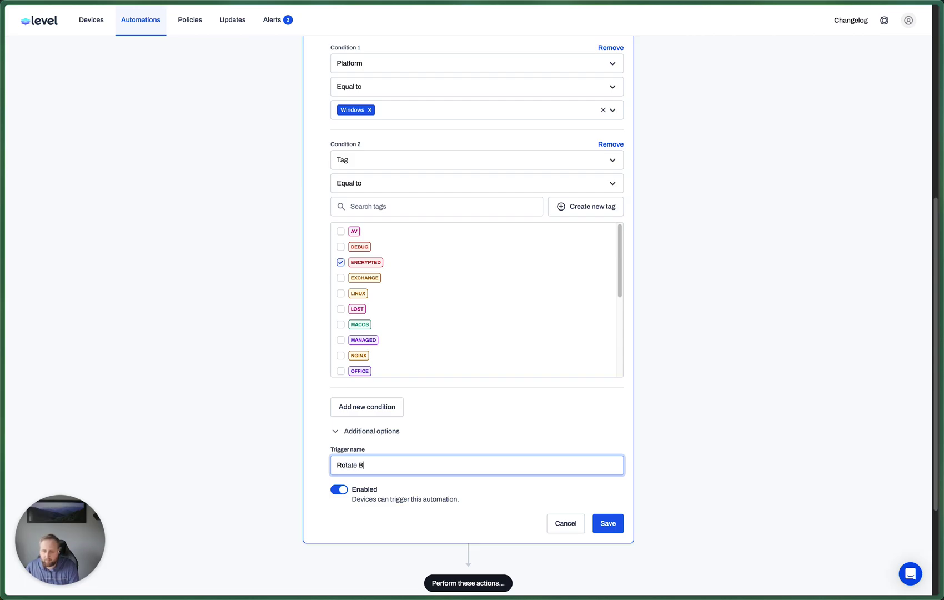
{"action": "type", "text": "itLocker Key Monthly"}
{"action": "key", "text": "Return"}
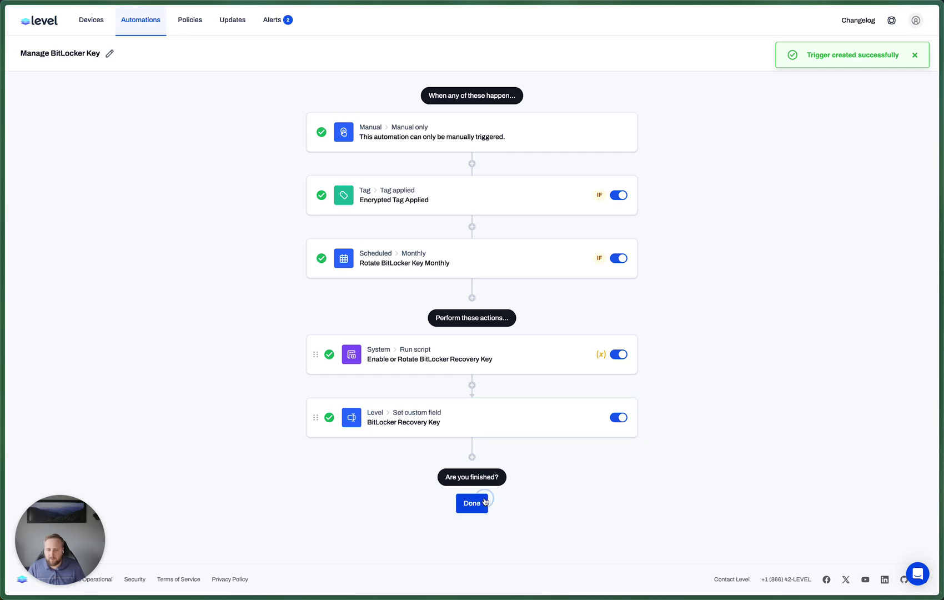
- Return to the Manage BitLocker Key overview showing three triggers and two actions
{"action": "left_click", "coordinate": [472, 503]}
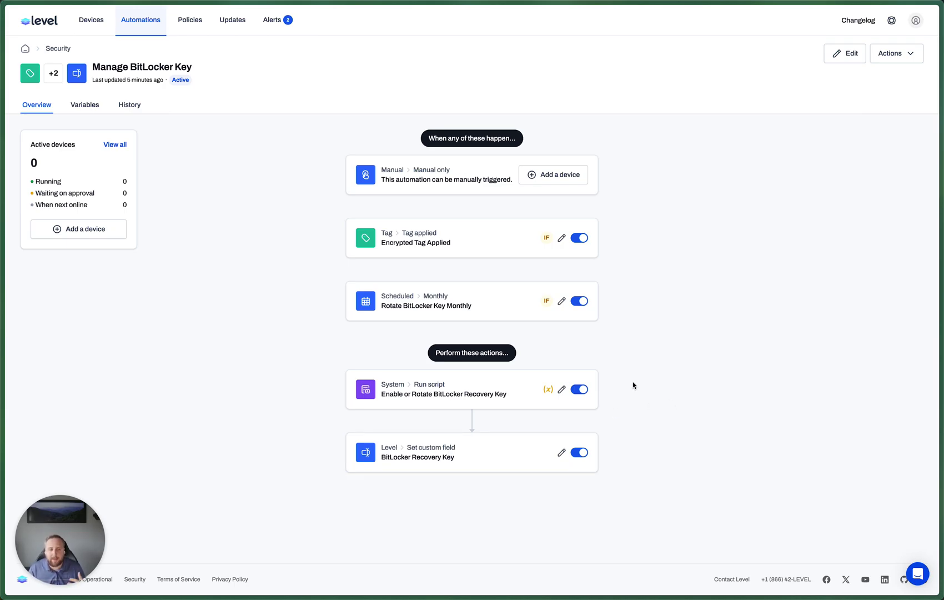
{"action": "left_click", "coordinate": [681, 331]}
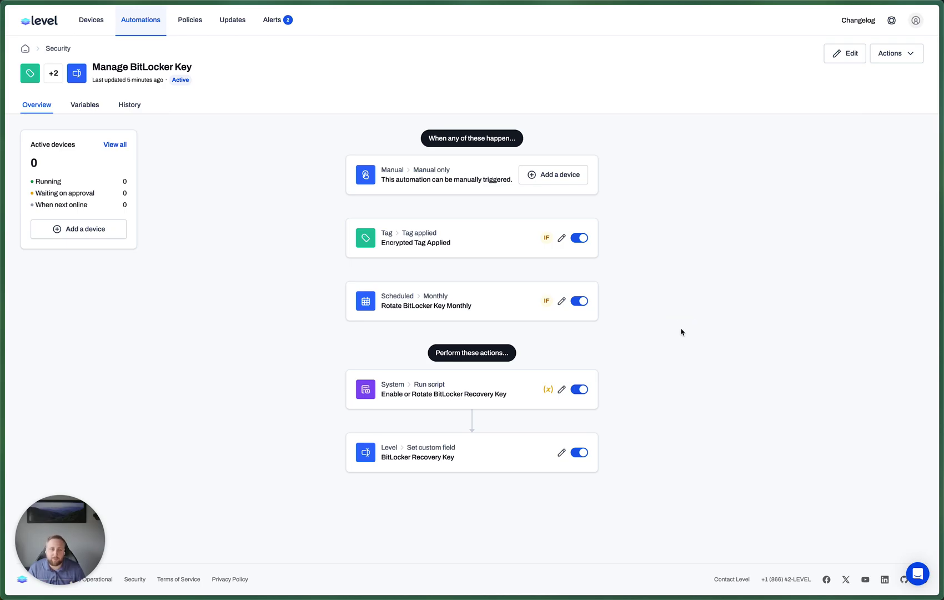